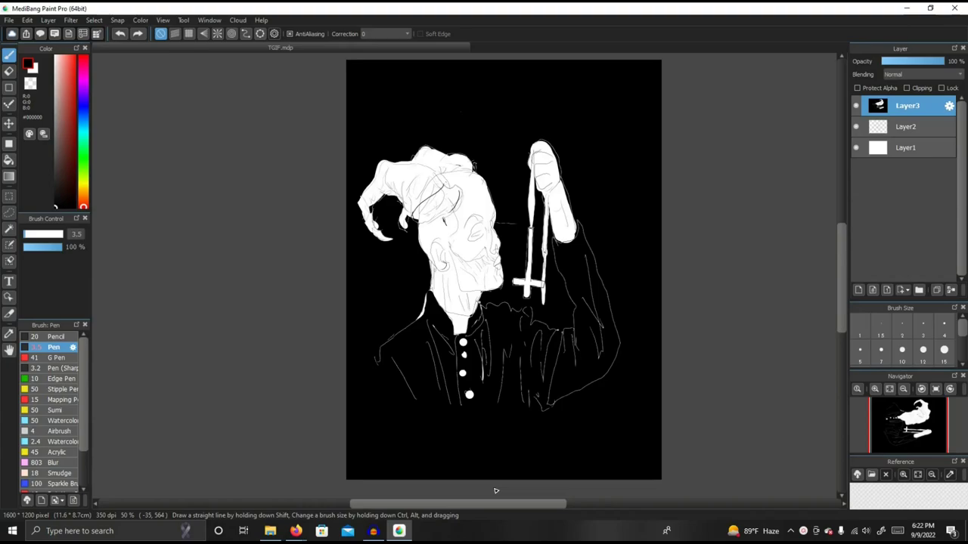
Outline the base segment of the near horn and fill it with black diagonal hatching using the 3.5 px Pen.
{"action": "scroll", "coordinate": [414, 202], "scroll_direction": "up", "scroll_amount": 2}
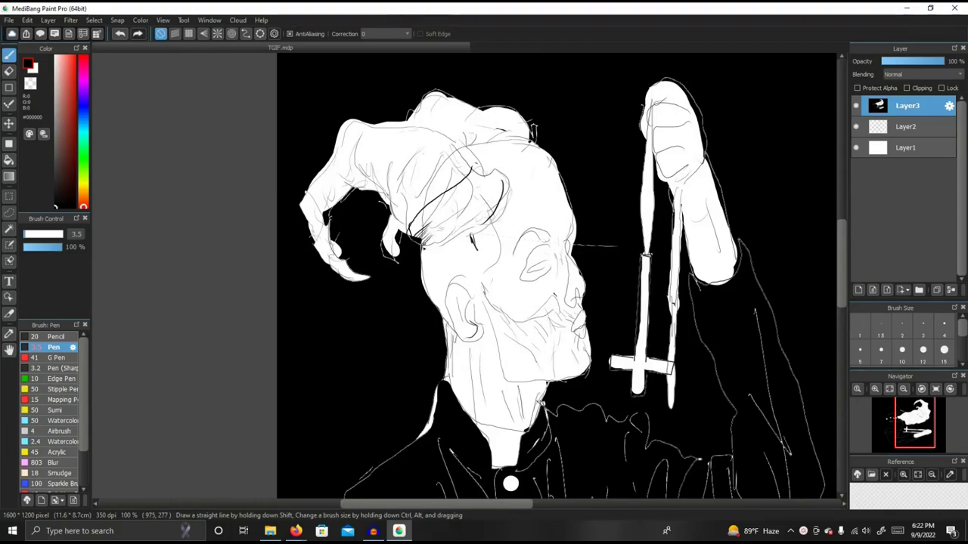
{"action": "mouse_move", "coordinate": [421, 242]}
{"action": "left_mouse_down"}
{"action": "mouse_move", "coordinate": [420, 221]}
{"action": "mouse_move", "coordinate": [425, 234]}
{"action": "left_mouse_up"}
{"action": "mouse_move", "coordinate": [423, 215]}
{"action": "left_mouse_down"}
{"action": "mouse_move", "coordinate": [416, 236]}
{"action": "mouse_move", "coordinate": [444, 219]}
{"action": "mouse_move", "coordinate": [435, 227]}
{"action": "mouse_move", "coordinate": [422, 216]}
{"action": "left_mouse_up"}
{"action": "mouse_move", "coordinate": [415, 236]}
{"action": "left_mouse_down"}
{"action": "mouse_move", "coordinate": [425, 212]}
{"action": "mouse_move", "coordinate": [443, 215]}
{"action": "left_mouse_up"}
{"action": "mouse_move", "coordinate": [449, 212]}
{"action": "left_mouse_down"}
{"action": "mouse_move", "coordinate": [428, 230]}
{"action": "mouse_move", "coordinate": [445, 216]}
{"action": "left_mouse_up"}
{"action": "mouse_move", "coordinate": [428, 234]}
{"action": "left_mouse_down"}
{"action": "mouse_move", "coordinate": [442, 218]}
{"action": "mouse_move", "coordinate": [439, 242]}
{"action": "mouse_move", "coordinate": [477, 195]}
{"action": "mouse_move", "coordinate": [495, 217]}
{"action": "mouse_move", "coordinate": [447, 242]}
{"action": "mouse_move", "coordinate": [461, 225]}
{"action": "left_mouse_up"}
{"action": "mouse_move", "coordinate": [436, 240]}
{"action": "left_mouse_down"}
{"action": "mouse_move", "coordinate": [458, 223]}
{"action": "mouse_move", "coordinate": [443, 219]}
{"action": "left_mouse_up"}
{"action": "left_click_drag", "start_coordinate": [435, 239], "coordinate": [450, 218]}
{"action": "mouse_move", "coordinate": [442, 237]}
{"action": "left_mouse_down"}
{"action": "mouse_move", "coordinate": [451, 220]}
{"action": "mouse_move", "coordinate": [438, 204]}
{"action": "left_mouse_up"}
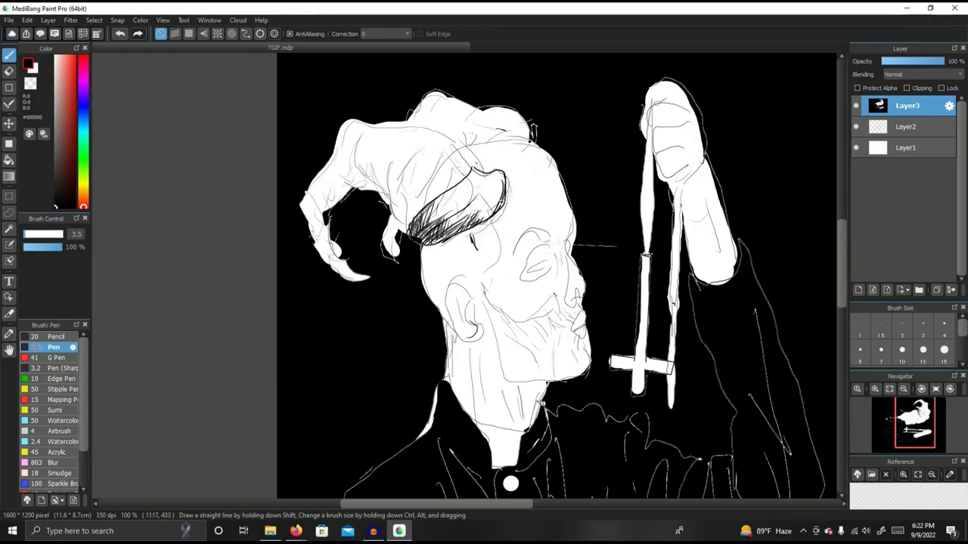
{"action": "mouse_move", "coordinate": [500, 179]}
{"action": "left_mouse_down"}
{"action": "mouse_move", "coordinate": [486, 185]}
{"action": "mouse_move", "coordinate": [477, 176]}
{"action": "mouse_move", "coordinate": [503, 198]}
{"action": "mouse_move", "coordinate": [491, 186]}
{"action": "mouse_move", "coordinate": [503, 171]}
{"action": "mouse_move", "coordinate": [468, 191]}
{"action": "mouse_move", "coordinate": [483, 201]}
{"action": "mouse_move", "coordinate": [475, 207]}
{"action": "mouse_move", "coordinate": [452, 199]}
{"action": "mouse_move", "coordinate": [436, 216]}
{"action": "mouse_move", "coordinate": [458, 197]}
{"action": "mouse_move", "coordinate": [441, 218]}
{"action": "mouse_move", "coordinate": [486, 209]}
{"action": "left_mouse_up"}
{"action": "mouse_move", "coordinate": [494, 173]}
{"action": "left_mouse_down"}
{"action": "mouse_move", "coordinate": [476, 195]}
{"action": "mouse_move", "coordinate": [466, 189]}
{"action": "mouse_move", "coordinate": [476, 175]}
{"action": "mouse_move", "coordinate": [456, 189]}
{"action": "left_mouse_up"}
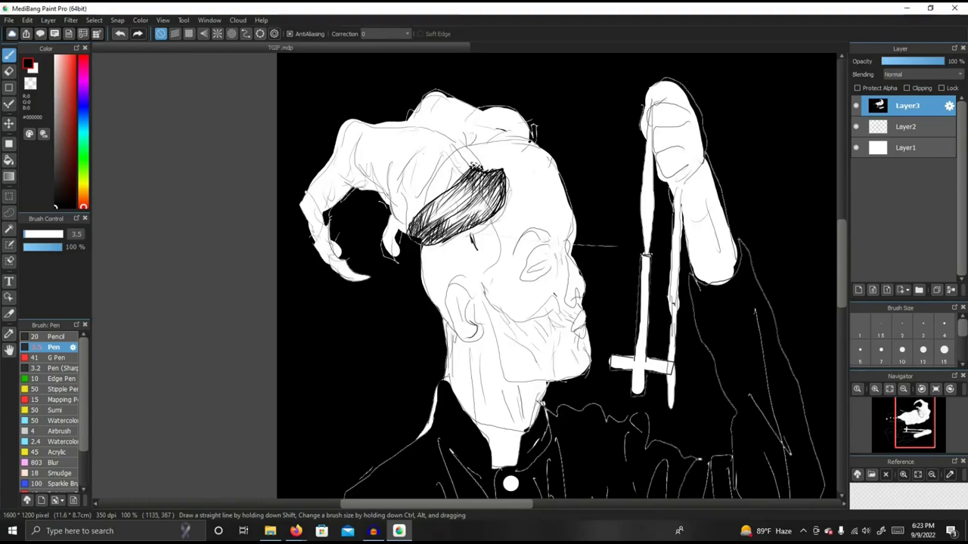
Outline the horn's second segment and hatch it in black along its lower edge and upper end.
{"action": "mouse_move", "coordinate": [476, 163]}
{"action": "left_mouse_down"}
{"action": "mouse_move", "coordinate": [452, 139]}
{"action": "mouse_move", "coordinate": [428, 155]}
{"action": "mouse_move", "coordinate": [392, 227]}
{"action": "left_mouse_up"}
{"action": "mouse_move", "coordinate": [405, 194]}
{"action": "left_mouse_down"}
{"action": "mouse_move", "coordinate": [395, 226]}
{"action": "mouse_move", "coordinate": [407, 230]}
{"action": "mouse_move", "coordinate": [381, 205]}
{"action": "mouse_move", "coordinate": [394, 224]}
{"action": "mouse_move", "coordinate": [399, 216]}
{"action": "left_mouse_up"}
{"action": "left_click_drag", "start_coordinate": [408, 201], "coordinate": [396, 223]}
{"action": "mouse_move", "coordinate": [413, 188]}
{"action": "left_mouse_down"}
{"action": "mouse_move", "coordinate": [400, 225]}
{"action": "mouse_move", "coordinate": [417, 215]}
{"action": "left_mouse_up"}
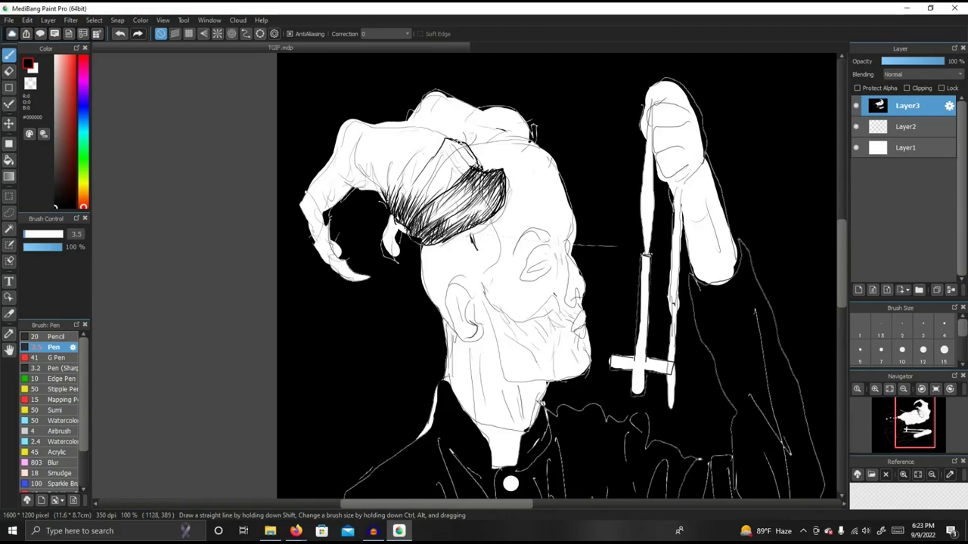
{"action": "mouse_move", "coordinate": [467, 141]}
{"action": "left_mouse_down"}
{"action": "mouse_move", "coordinate": [447, 157]}
{"action": "mouse_move", "coordinate": [455, 177]}
{"action": "left_mouse_up"}
{"action": "left_click_drag", "start_coordinate": [471, 164], "coordinate": [453, 183]}
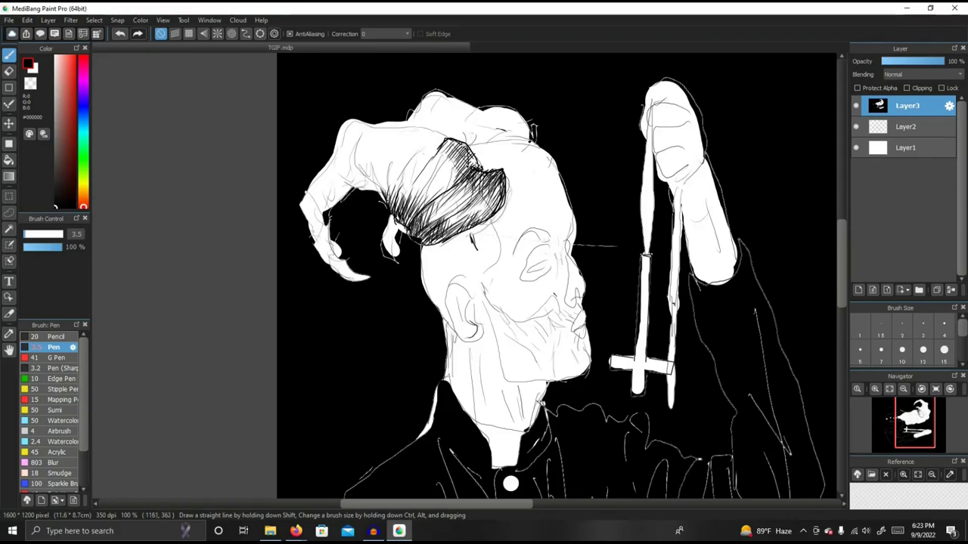
{"action": "left_click_drag", "start_coordinate": [467, 145], "coordinate": [456, 173]}
{"action": "left_click_drag", "start_coordinate": [462, 148], "coordinate": [421, 212]}
{"action": "left_click_drag", "start_coordinate": [451, 186], "coordinate": [428, 202]}
{"action": "left_click_drag", "start_coordinate": [470, 174], "coordinate": [416, 227]}
{"action": "mouse_move", "coordinate": [457, 198]}
{"action": "left_mouse_down"}
{"action": "mouse_move", "coordinate": [423, 224]}
{"action": "mouse_move", "coordinate": [434, 222]}
{"action": "mouse_move", "coordinate": [405, 206]}
{"action": "mouse_move", "coordinate": [404, 218]}
{"action": "left_mouse_up"}
Ink the near horn's upper contour and hatch the middle segment with diagonal black strokes.
{"action": "left_click_drag", "start_coordinate": [450, 139], "coordinate": [377, 127]}
{"action": "mouse_move", "coordinate": [446, 138]}
{"action": "left_mouse_down"}
{"action": "mouse_move", "coordinate": [424, 143]}
{"action": "mouse_move", "coordinate": [434, 153]}
{"action": "left_mouse_up"}
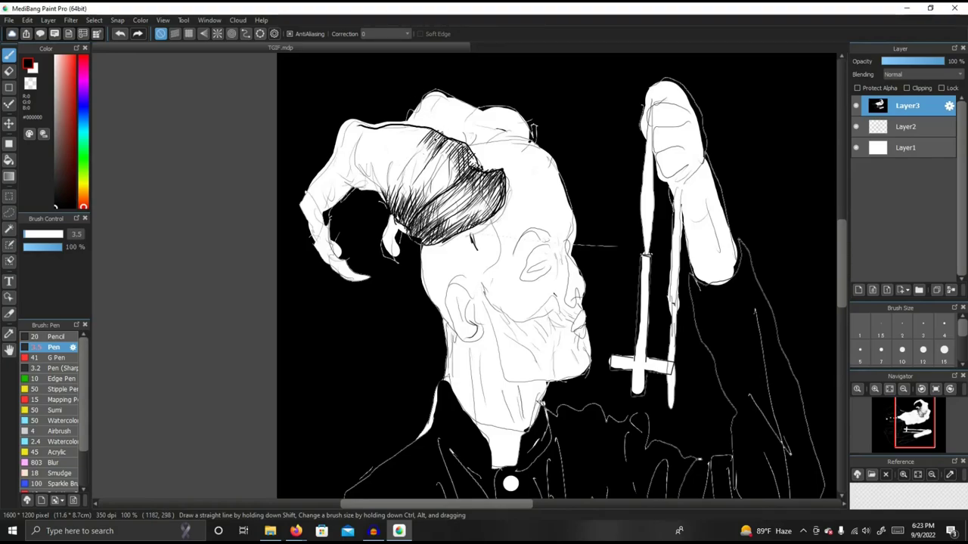
{"action": "left_click_drag", "start_coordinate": [438, 130], "coordinate": [428, 162]}
{"action": "mouse_move", "coordinate": [434, 136]}
{"action": "left_mouse_down"}
{"action": "mouse_move", "coordinate": [424, 168]}
{"action": "mouse_move", "coordinate": [390, 197]}
{"action": "left_mouse_up"}
{"action": "left_click_drag", "start_coordinate": [402, 175], "coordinate": [384, 200]}
{"action": "left_click_drag", "start_coordinate": [393, 160], "coordinate": [382, 192]}
{"action": "mouse_move", "coordinate": [408, 145]}
{"action": "left_mouse_down"}
{"action": "mouse_move", "coordinate": [384, 182]}
{"action": "mouse_move", "coordinate": [394, 174]}
{"action": "left_mouse_up"}
{"action": "left_click_drag", "start_coordinate": [423, 146], "coordinate": [402, 180]}
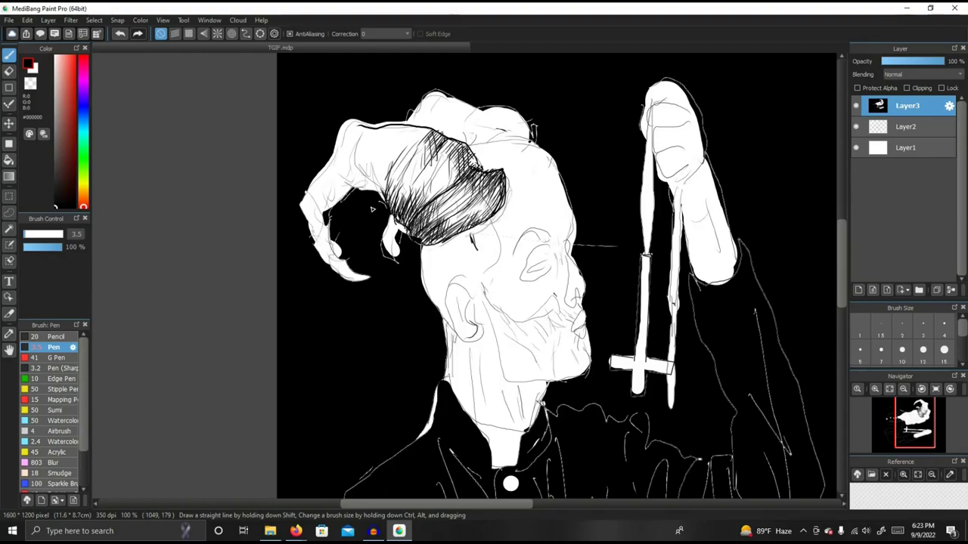
Outline the segment before the near horn's bend and hatch inward from its lower and upper edges.
{"action": "left_click_drag", "start_coordinate": [387, 195], "coordinate": [375, 155]}
{"action": "mouse_move", "coordinate": [384, 198]}
{"action": "left_mouse_down"}
{"action": "mouse_move", "coordinate": [375, 170]}
{"action": "mouse_move", "coordinate": [386, 163]}
{"action": "mouse_move", "coordinate": [367, 175]}
{"action": "left_mouse_up"}
{"action": "mouse_move", "coordinate": [371, 189]}
{"action": "left_mouse_down"}
{"action": "mouse_move", "coordinate": [364, 166]}
{"action": "mouse_move", "coordinate": [360, 179]}
{"action": "left_mouse_up"}
{"action": "left_click_drag", "start_coordinate": [372, 189], "coordinate": [358, 176]}
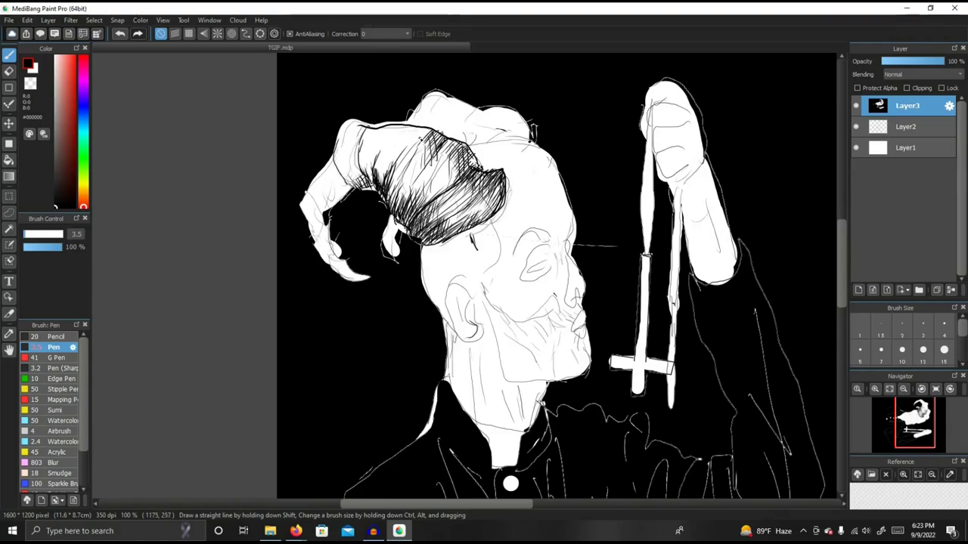
{"action": "mouse_move", "coordinate": [373, 128]}
{"action": "left_mouse_down"}
{"action": "mouse_move", "coordinate": [366, 138]}
{"action": "mouse_move", "coordinate": [424, 127]}
{"action": "left_mouse_up"}
{"action": "mouse_move", "coordinate": [404, 160]}
{"action": "left_mouse_down"}
{"action": "mouse_move", "coordinate": [428, 133]}
{"action": "mouse_move", "coordinate": [419, 137]}
{"action": "left_mouse_up"}
{"action": "mouse_move", "coordinate": [392, 156]}
{"action": "left_mouse_down"}
{"action": "mouse_move", "coordinate": [411, 124]}
{"action": "mouse_move", "coordinate": [399, 129]}
{"action": "left_mouse_up"}
{"action": "left_click_drag", "start_coordinate": [377, 146], "coordinate": [392, 127]}
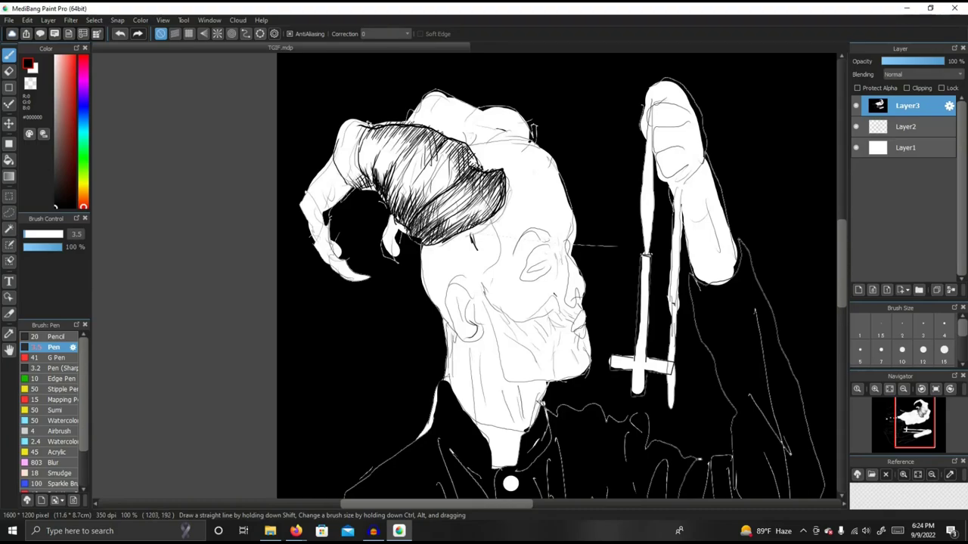
Build up denser black hatching over the near horn's middle segments, leaving small white highlights.
{"action": "left_click_drag", "start_coordinate": [359, 167], "coordinate": [368, 129]}
{"action": "mouse_move", "coordinate": [358, 195]}
{"action": "left_mouse_down"}
{"action": "mouse_move", "coordinate": [374, 162]}
{"action": "mouse_move", "coordinate": [380, 188]}
{"action": "mouse_move", "coordinate": [365, 154]}
{"action": "mouse_move", "coordinate": [388, 152]}
{"action": "left_mouse_up"}
{"action": "left_click_drag", "start_coordinate": [382, 184], "coordinate": [399, 156]}
{"action": "mouse_move", "coordinate": [390, 201]}
{"action": "left_mouse_down"}
{"action": "mouse_move", "coordinate": [404, 153]}
{"action": "mouse_move", "coordinate": [408, 165]}
{"action": "mouse_move", "coordinate": [388, 155]}
{"action": "mouse_move", "coordinate": [403, 141]}
{"action": "mouse_move", "coordinate": [403, 122]}
{"action": "left_mouse_up"}
{"action": "left_click_drag", "start_coordinate": [388, 130], "coordinate": [399, 124]}
{"action": "mouse_move", "coordinate": [360, 161]}
{"action": "left_mouse_down"}
{"action": "mouse_move", "coordinate": [369, 130]}
{"action": "mouse_move", "coordinate": [422, 128]}
{"action": "left_mouse_up"}
{"action": "left_click_drag", "start_coordinate": [401, 153], "coordinate": [411, 130]}
{"action": "left_click_drag", "start_coordinate": [392, 153], "coordinate": [397, 136]}
{"action": "left_click_drag", "start_coordinate": [404, 189], "coordinate": [420, 163]}
{"action": "mouse_move", "coordinate": [397, 206]}
{"action": "left_mouse_down"}
{"action": "mouse_move", "coordinate": [420, 176]}
{"action": "mouse_move", "coordinate": [440, 190]}
{"action": "mouse_move", "coordinate": [423, 199]}
{"action": "mouse_move", "coordinate": [405, 181]}
{"action": "mouse_move", "coordinate": [411, 166]}
{"action": "left_mouse_up"}
{"action": "mouse_move", "coordinate": [408, 216]}
{"action": "left_mouse_down"}
{"action": "mouse_move", "coordinate": [415, 171]}
{"action": "mouse_move", "coordinate": [457, 162]}
{"action": "mouse_move", "coordinate": [458, 139]}
{"action": "left_mouse_up"}
{"action": "left_click_drag", "start_coordinate": [441, 174], "coordinate": [458, 141]}
{"action": "left_click_drag", "start_coordinate": [418, 222], "coordinate": [437, 201]}
{"action": "left_click_drag", "start_coordinate": [421, 232], "coordinate": [438, 207]}
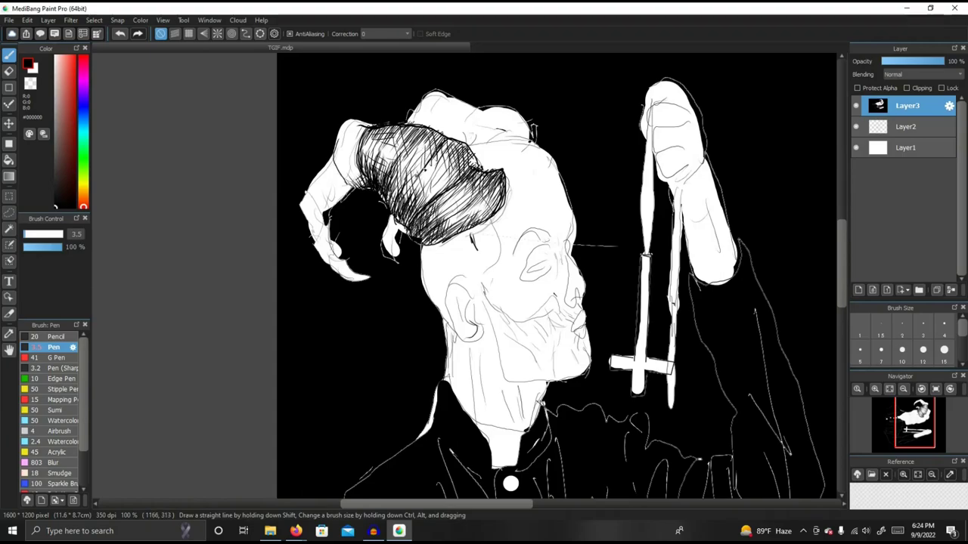
{"action": "mouse_move", "coordinate": [441, 175]}
{"action": "left_mouse_down"}
{"action": "mouse_move", "coordinate": [455, 142]}
{"action": "mouse_move", "coordinate": [467, 145]}
{"action": "mouse_move", "coordinate": [451, 182]}
{"action": "left_mouse_up"}
{"action": "mouse_move", "coordinate": [458, 178]}
{"action": "left_mouse_down"}
{"action": "mouse_move", "coordinate": [480, 157]}
{"action": "mouse_move", "coordinate": [434, 136]}
{"action": "left_mouse_up"}
{"action": "left_click_drag", "start_coordinate": [382, 174], "coordinate": [390, 147]}
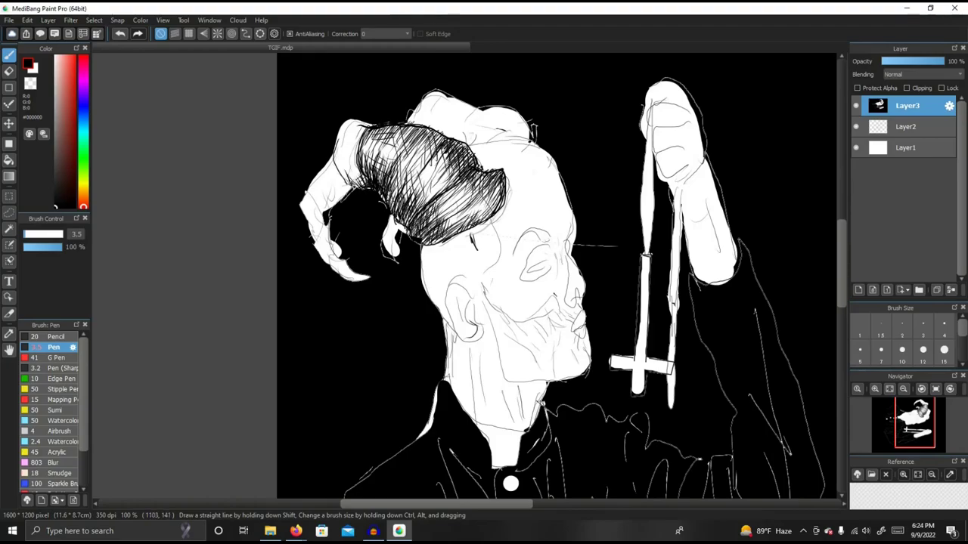
Ink the contour of the near horn's outer bend and fill that segment with black hatching.
{"action": "mouse_move", "coordinate": [341, 171]}
{"action": "left_mouse_down"}
{"action": "mouse_move", "coordinate": [351, 188]}
{"action": "mouse_move", "coordinate": [373, 123]}
{"action": "mouse_move", "coordinate": [362, 118]}
{"action": "left_mouse_up"}
{"action": "mouse_move", "coordinate": [348, 139]}
{"action": "left_mouse_down"}
{"action": "mouse_move", "coordinate": [357, 118]}
{"action": "mouse_move", "coordinate": [364, 124]}
{"action": "mouse_move", "coordinate": [346, 126]}
{"action": "left_mouse_up"}
{"action": "left_click_drag", "start_coordinate": [337, 161], "coordinate": [347, 127]}
{"action": "left_click_drag", "start_coordinate": [338, 177], "coordinate": [347, 147]}
{"action": "left_click_drag", "start_coordinate": [333, 168], "coordinate": [339, 147]}
{"action": "mouse_move", "coordinate": [333, 176]}
{"action": "left_mouse_down"}
{"action": "mouse_move", "coordinate": [349, 139]}
{"action": "mouse_move", "coordinate": [360, 164]}
{"action": "left_mouse_up"}
{"action": "left_click_drag", "start_coordinate": [346, 175], "coordinate": [357, 156]}
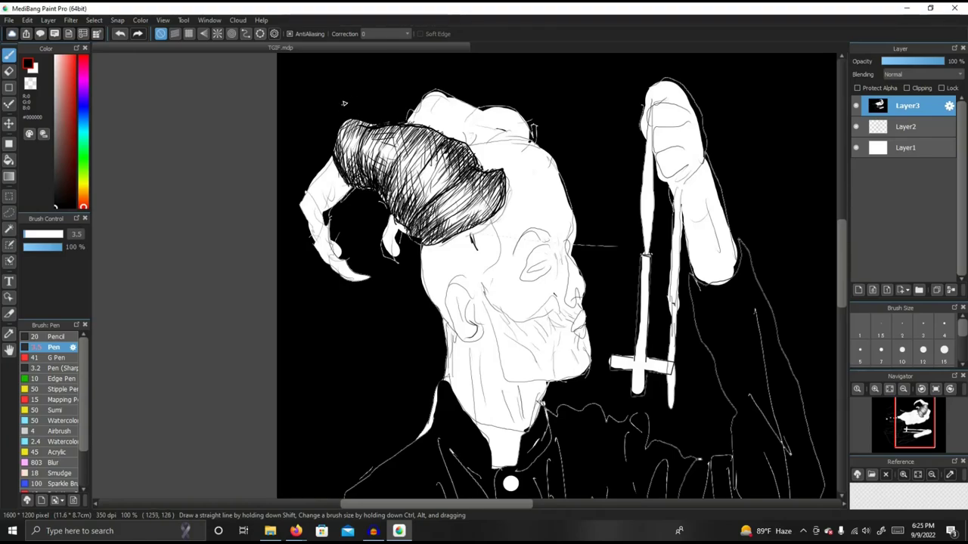
Darken the hatching on the near horn's outer bend and the segment beside it.
{"action": "left_click_drag", "start_coordinate": [345, 162], "coordinate": [353, 132]}
{"action": "left_click_drag", "start_coordinate": [354, 163], "coordinate": [359, 124]}
{"action": "left_click_drag", "start_coordinate": [386, 154], "coordinate": [375, 127]}
{"action": "mouse_move", "coordinate": [373, 176]}
{"action": "left_mouse_down"}
{"action": "mouse_move", "coordinate": [367, 149]}
{"action": "mouse_move", "coordinate": [380, 157]}
{"action": "left_mouse_up"}
{"action": "left_click_drag", "start_coordinate": [386, 168], "coordinate": [402, 144]}
{"action": "left_click_drag", "start_coordinate": [397, 162], "coordinate": [416, 132]}
Hatch the near horn's narrowing curve in black from below the bend down to its pointed tip.
{"action": "mouse_move", "coordinate": [349, 175]}
{"action": "left_mouse_down"}
{"action": "mouse_move", "coordinate": [340, 192]}
{"action": "mouse_move", "coordinate": [343, 172]}
{"action": "mouse_move", "coordinate": [321, 195]}
{"action": "mouse_move", "coordinate": [308, 189]}
{"action": "mouse_move", "coordinate": [324, 193]}
{"action": "left_mouse_up"}
{"action": "left_click_drag", "start_coordinate": [345, 203], "coordinate": [337, 185]}
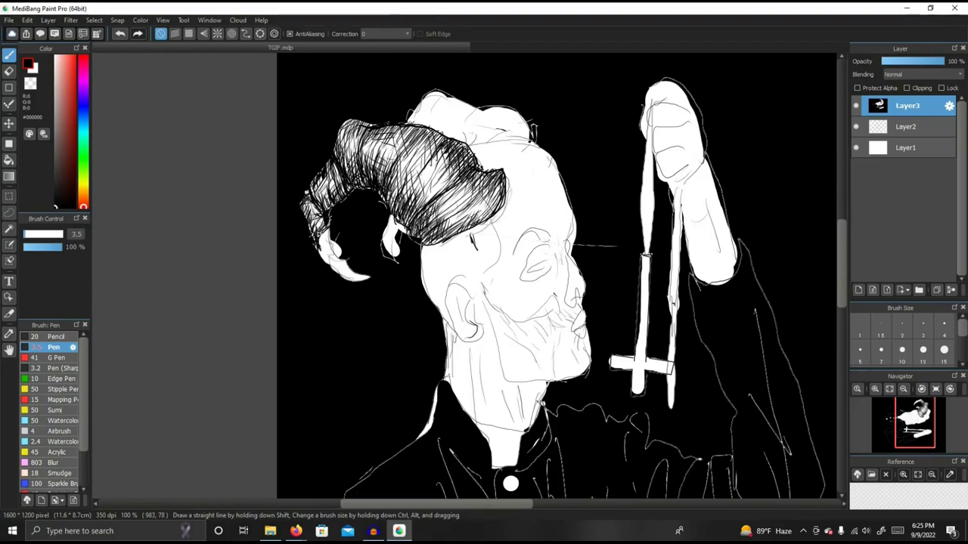
{"action": "left_click_drag", "start_coordinate": [322, 251], "coordinate": [329, 263]}
{"action": "left_click_drag", "start_coordinate": [328, 250], "coordinate": [339, 270]}
{"action": "mouse_move", "coordinate": [335, 243]}
{"action": "left_mouse_down"}
{"action": "mouse_move", "coordinate": [340, 269]}
{"action": "mouse_move", "coordinate": [341, 239]}
{"action": "mouse_move", "coordinate": [345, 259]}
{"action": "mouse_move", "coordinate": [331, 255]}
{"action": "mouse_move", "coordinate": [326, 239]}
{"action": "left_mouse_up"}
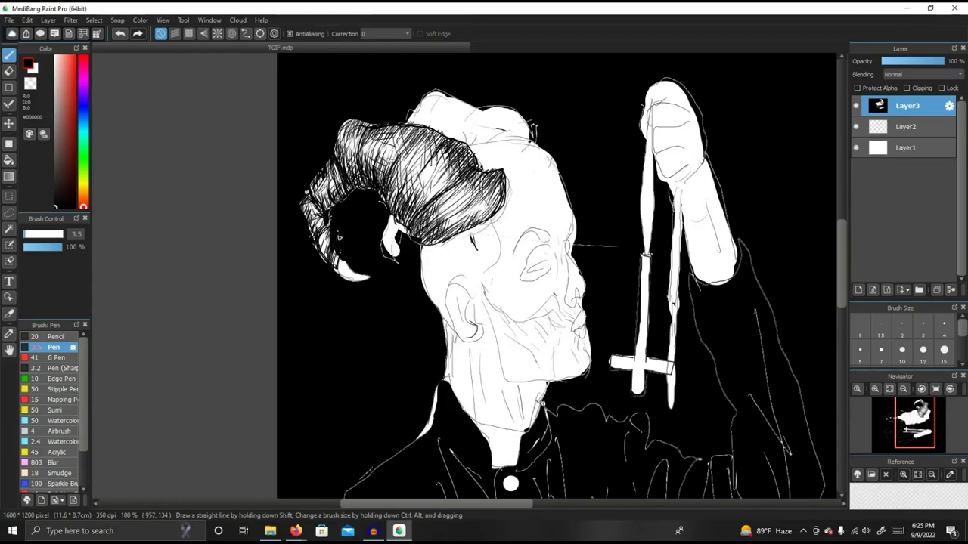
{"action": "left_click_drag", "start_coordinate": [342, 257], "coordinate": [347, 278]}
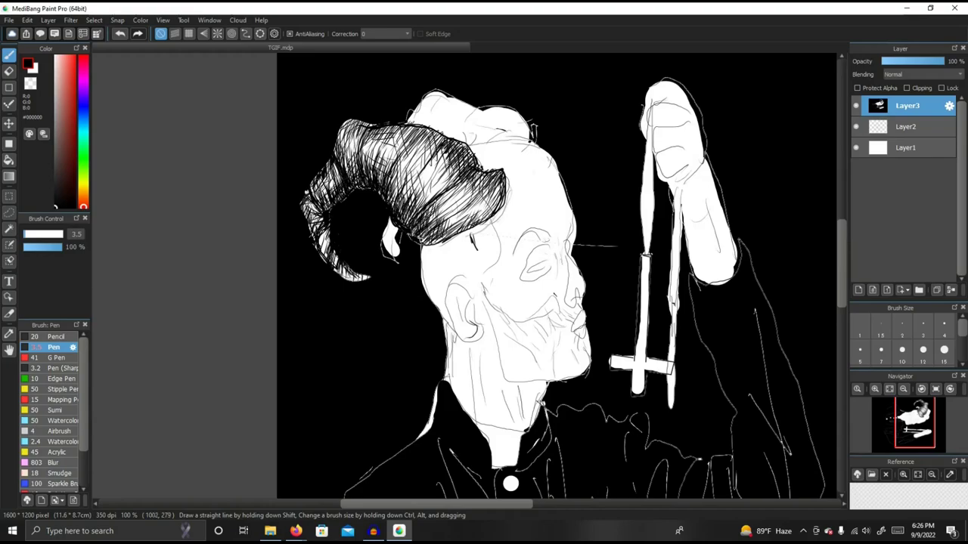
Deepen the shading on the near horn's lower base and hatch the small white tip behind the head.
{"action": "mouse_move", "coordinate": [431, 240]}
{"action": "left_mouse_down"}
{"action": "mouse_move", "coordinate": [446, 233]}
{"action": "mouse_move", "coordinate": [437, 209]}
{"action": "mouse_move", "coordinate": [462, 220]}
{"action": "mouse_move", "coordinate": [443, 184]}
{"action": "left_mouse_up"}
{"action": "left_click_drag", "start_coordinate": [417, 216], "coordinate": [428, 188]}
{"action": "mouse_move", "coordinate": [404, 242]}
{"action": "left_mouse_down"}
{"action": "mouse_move", "coordinate": [387, 253]}
{"action": "mouse_move", "coordinate": [384, 237]}
{"action": "mouse_move", "coordinate": [399, 264]}
{"action": "mouse_move", "coordinate": [390, 251]}
{"action": "left_mouse_up"}
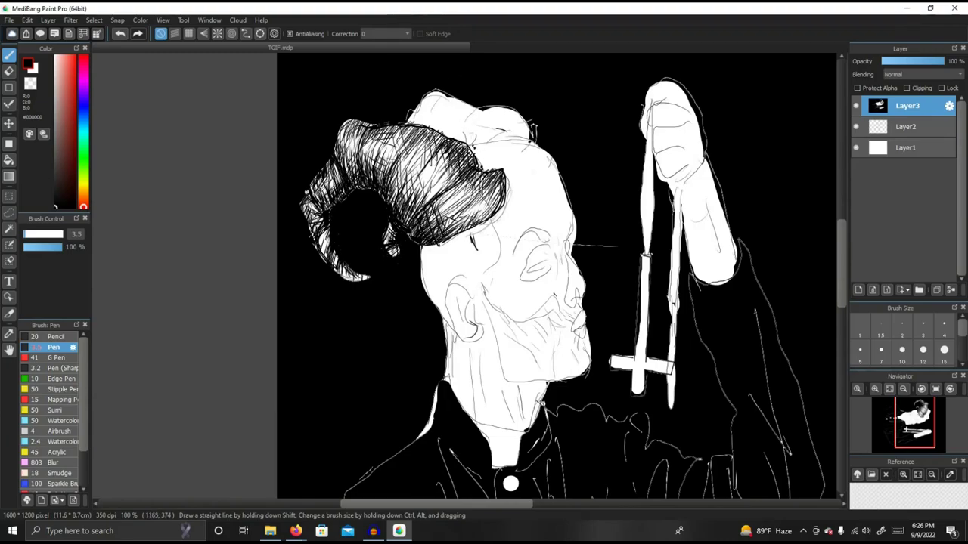
Hatch the rear segment of the far horn in black from its dividing line to its outer edge.
{"action": "mouse_move", "coordinate": [468, 142]}
{"action": "left_mouse_down"}
{"action": "mouse_move", "coordinate": [474, 106]}
{"action": "mouse_move", "coordinate": [463, 109]}
{"action": "mouse_move", "coordinate": [484, 111]}
{"action": "mouse_move", "coordinate": [478, 101]}
{"action": "mouse_move", "coordinate": [455, 120]}
{"action": "left_mouse_up"}
{"action": "left_click_drag", "start_coordinate": [463, 101], "coordinate": [443, 122]}
{"action": "mouse_move", "coordinate": [450, 108]}
{"action": "left_mouse_down"}
{"action": "mouse_move", "coordinate": [452, 142]}
{"action": "mouse_move", "coordinate": [420, 127]}
{"action": "mouse_move", "coordinate": [456, 130]}
{"action": "left_mouse_up"}
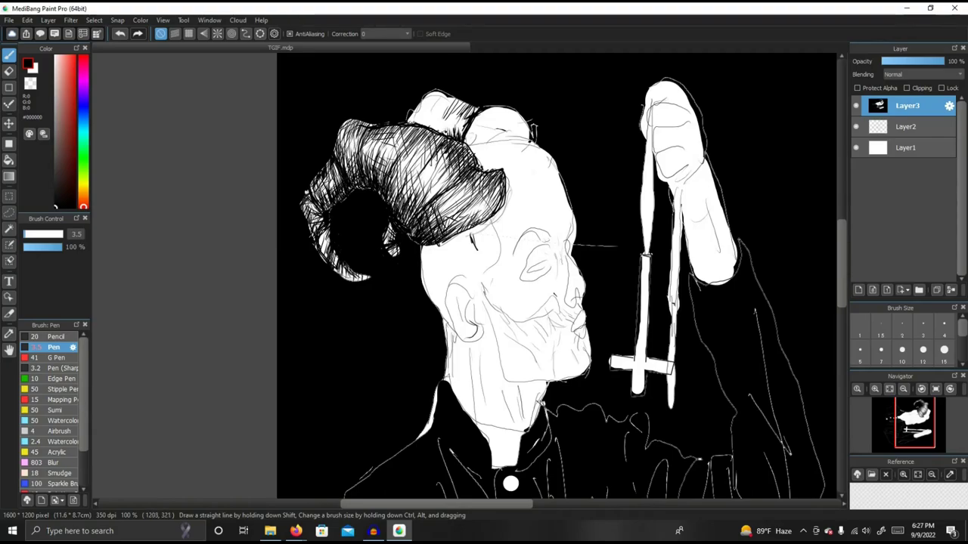
{"action": "mouse_move", "coordinate": [443, 119]}
{"action": "left_mouse_down"}
{"action": "mouse_move", "coordinate": [439, 141]}
{"action": "mouse_move", "coordinate": [443, 133]}
{"action": "mouse_move", "coordinate": [408, 124]}
{"action": "mouse_move", "coordinate": [421, 122]}
{"action": "left_mouse_up"}
{"action": "left_click_drag", "start_coordinate": [426, 107], "coordinate": [419, 133]}
{"action": "left_click_drag", "start_coordinate": [432, 101], "coordinate": [421, 133]}
{"action": "mouse_move", "coordinate": [431, 92]}
{"action": "left_mouse_down"}
{"action": "mouse_move", "coordinate": [419, 108]}
{"action": "mouse_move", "coordinate": [434, 107]}
{"action": "mouse_move", "coordinate": [420, 112]}
{"action": "mouse_move", "coordinate": [433, 119]}
{"action": "mouse_move", "coordinate": [440, 105]}
{"action": "mouse_move", "coordinate": [457, 127]}
{"action": "mouse_move", "coordinate": [450, 111]}
{"action": "left_mouse_up"}
Darken the shading between the two horns and along the near horn's base rim.
{"action": "mouse_move", "coordinate": [470, 107]}
{"action": "left_mouse_down"}
{"action": "mouse_move", "coordinate": [461, 119]}
{"action": "mouse_move", "coordinate": [467, 145]}
{"action": "mouse_move", "coordinate": [451, 170]}
{"action": "left_mouse_up"}
{"action": "mouse_move", "coordinate": [458, 159]}
{"action": "left_mouse_down"}
{"action": "mouse_move", "coordinate": [431, 180]}
{"action": "mouse_move", "coordinate": [452, 200]}
{"action": "left_mouse_up"}
{"action": "mouse_move", "coordinate": [478, 183]}
{"action": "left_mouse_down"}
{"action": "mouse_move", "coordinate": [465, 193]}
{"action": "mouse_move", "coordinate": [474, 200]}
{"action": "left_mouse_up"}
{"action": "left_click_drag", "start_coordinate": [494, 195], "coordinate": [476, 220]}
{"action": "left_click_drag", "start_coordinate": [488, 212], "coordinate": [476, 220]}
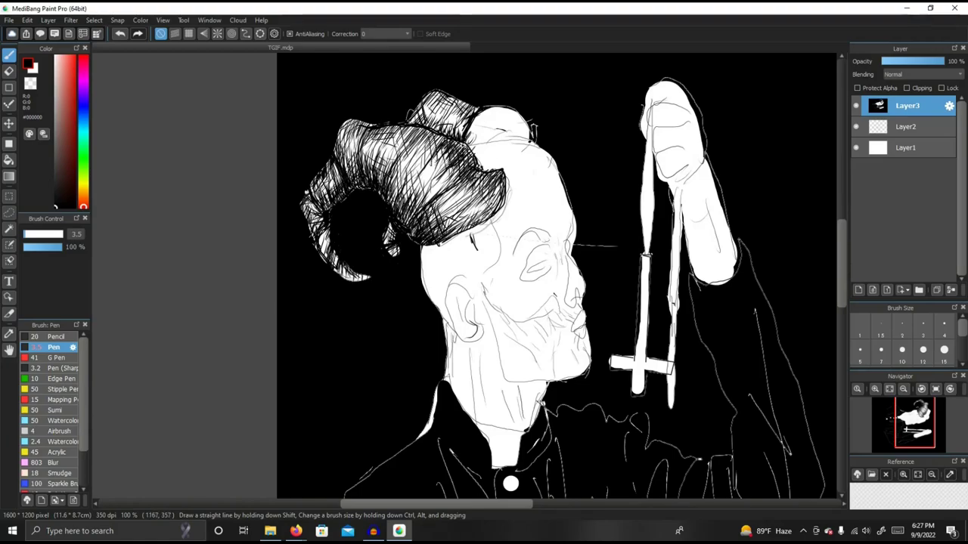
Ink the line where the far horn meets the forehead and hatch the far horn's front segment.
{"action": "left_click_drag", "start_coordinate": [467, 146], "coordinate": [541, 149]}
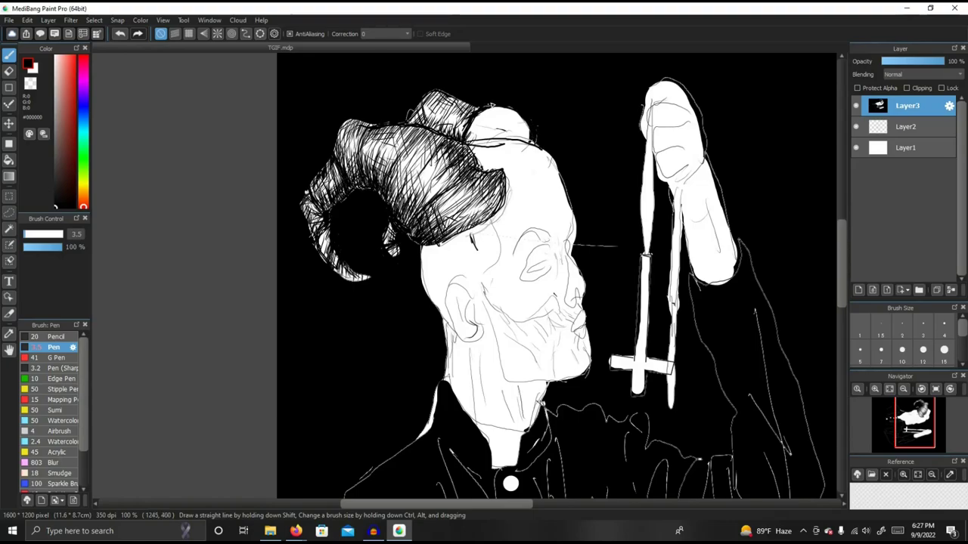
{"action": "left_click_drag", "start_coordinate": [495, 106], "coordinate": [480, 121]}
{"action": "mouse_move", "coordinate": [505, 109]}
{"action": "left_mouse_down"}
{"action": "mouse_move", "coordinate": [486, 122]}
{"action": "mouse_move", "coordinate": [502, 116]}
{"action": "mouse_move", "coordinate": [509, 132]}
{"action": "mouse_move", "coordinate": [464, 144]}
{"action": "mouse_move", "coordinate": [493, 138]}
{"action": "mouse_move", "coordinate": [473, 134]}
{"action": "mouse_move", "coordinate": [529, 143]}
{"action": "mouse_move", "coordinate": [490, 124]}
{"action": "left_mouse_up"}
{"action": "mouse_move", "coordinate": [468, 140]}
{"action": "left_mouse_down"}
{"action": "mouse_move", "coordinate": [481, 117]}
{"action": "mouse_move", "coordinate": [518, 138]}
{"action": "mouse_move", "coordinate": [527, 128]}
{"action": "mouse_move", "coordinate": [502, 112]}
{"action": "left_mouse_up"}
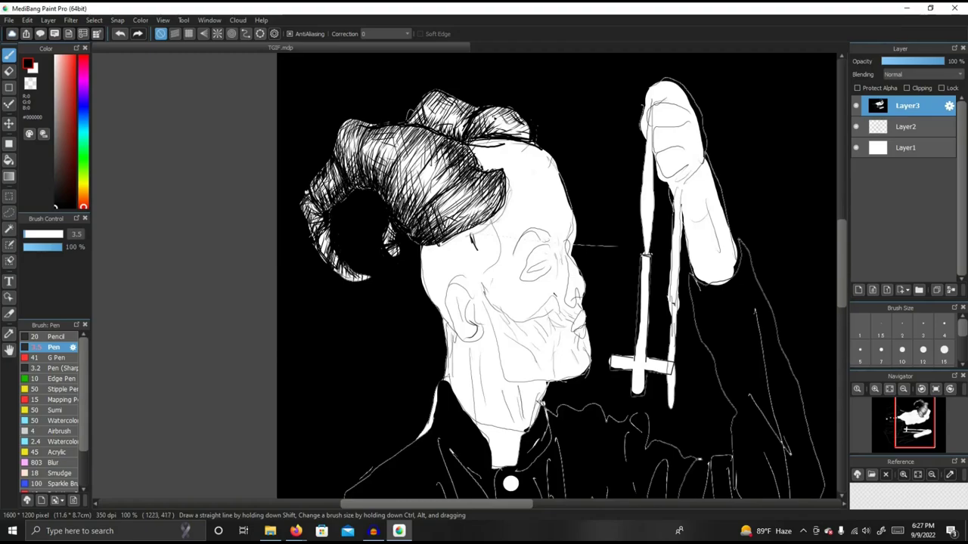
Thicken the far horn's edges and add denser black hatching to both of its segments.
{"action": "mouse_move", "coordinate": [501, 110]}
{"action": "left_mouse_down"}
{"action": "mouse_move", "coordinate": [486, 125]}
{"action": "mouse_move", "coordinate": [516, 137]}
{"action": "mouse_move", "coordinate": [505, 126]}
{"action": "left_mouse_up"}
{"action": "left_click_drag", "start_coordinate": [517, 112], "coordinate": [490, 126]}
{"action": "mouse_move", "coordinate": [497, 107]}
{"action": "left_mouse_down"}
{"action": "mouse_move", "coordinate": [475, 121]}
{"action": "mouse_move", "coordinate": [516, 121]}
{"action": "left_mouse_up"}
{"action": "left_click_drag", "start_coordinate": [537, 131], "coordinate": [523, 141]}
{"action": "left_click_drag", "start_coordinate": [528, 123], "coordinate": [467, 129]}
{"action": "left_click_drag", "start_coordinate": [472, 121], "coordinate": [460, 140]}
{"action": "left_click_drag", "start_coordinate": [465, 123], "coordinate": [449, 136]}
{"action": "left_click_drag", "start_coordinate": [462, 111], "coordinate": [455, 117]}
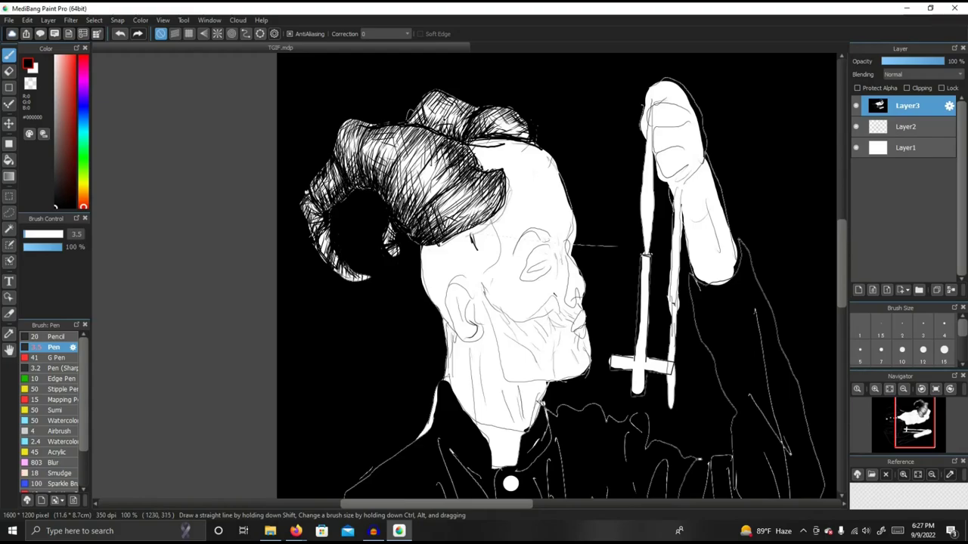
{"action": "left_click_drag", "start_coordinate": [441, 125], "coordinate": [435, 133]}
{"action": "mouse_move", "coordinate": [434, 108]}
{"action": "left_mouse_down"}
{"action": "mouse_move", "coordinate": [429, 128]}
{"action": "mouse_move", "coordinate": [459, 126]}
{"action": "mouse_move", "coordinate": [439, 111]}
{"action": "left_mouse_up"}
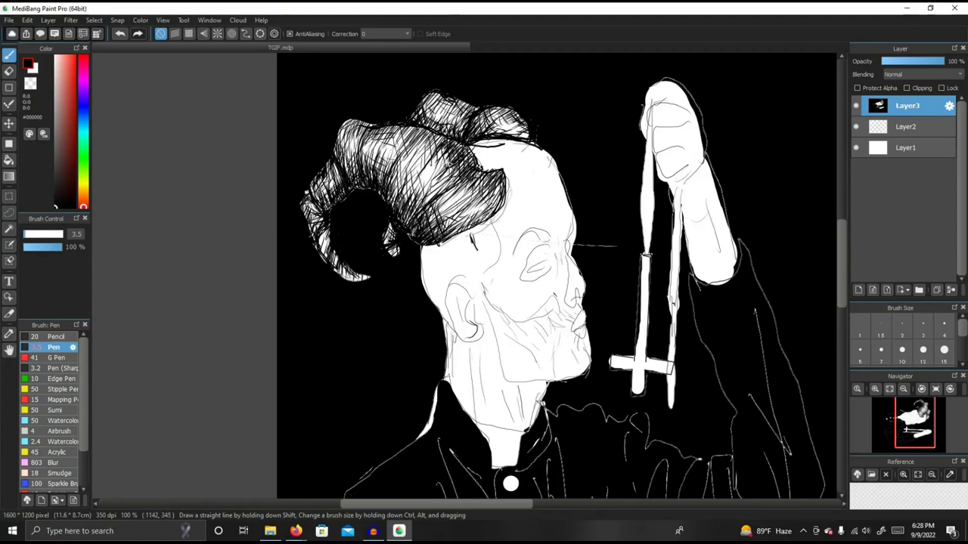
Add another layer of black hatching to the near horn's base and the adjoining segment.
{"action": "left_click_drag", "start_coordinate": [442, 165], "coordinate": [419, 201]}
{"action": "left_click_drag", "start_coordinate": [467, 189], "coordinate": [434, 219]}
{"action": "mouse_move", "coordinate": [465, 198]}
{"action": "left_mouse_down"}
{"action": "mouse_move", "coordinate": [443, 222]}
{"action": "mouse_move", "coordinate": [448, 231]}
{"action": "left_mouse_up"}
{"action": "mouse_move", "coordinate": [443, 212]}
{"action": "left_mouse_down"}
{"action": "mouse_move", "coordinate": [437, 227]}
{"action": "mouse_move", "coordinate": [446, 236]}
{"action": "left_mouse_up"}
{"action": "left_click_drag", "start_coordinate": [455, 198], "coordinate": [449, 227]}
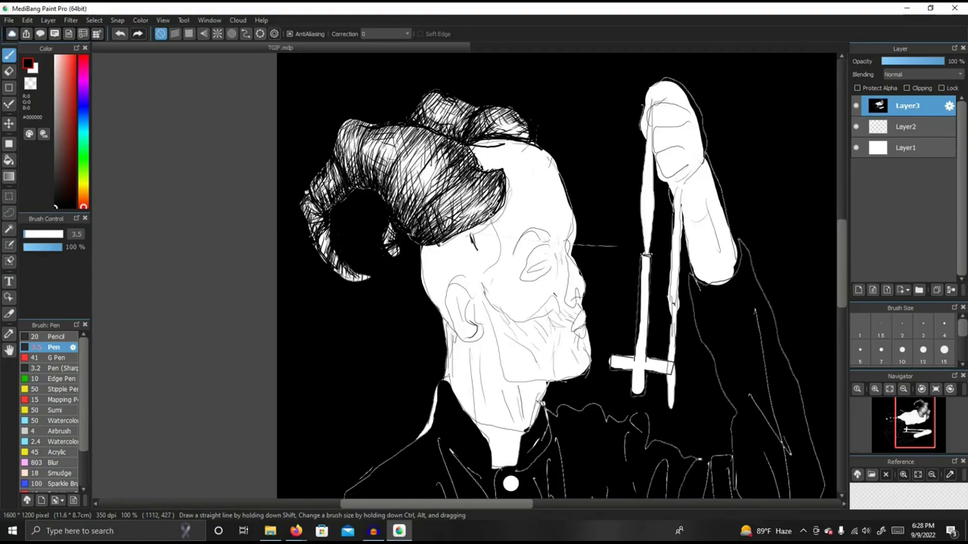
Thicken the horn's edge against the head and add short hair strokes at the nape and upper forehead.
{"action": "mouse_move", "coordinate": [496, 212]}
{"action": "left_mouse_down"}
{"action": "mouse_move", "coordinate": [457, 236]}
{"action": "mouse_move", "coordinate": [480, 252]}
{"action": "mouse_move", "coordinate": [467, 245]}
{"action": "left_mouse_up"}
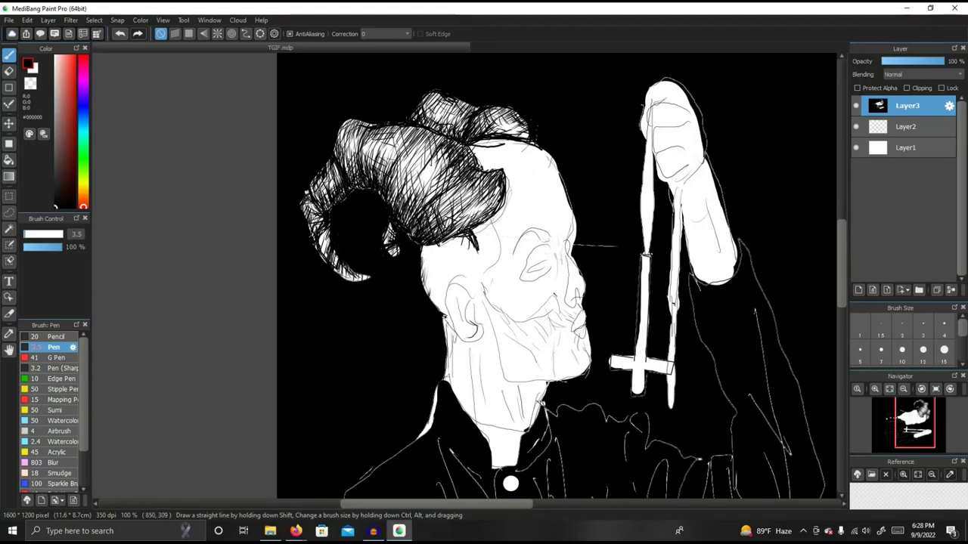
{"action": "mouse_move", "coordinate": [444, 316]}
{"action": "left_mouse_down"}
{"action": "mouse_move", "coordinate": [429, 285]}
{"action": "mouse_move", "coordinate": [431, 242]}
{"action": "left_mouse_up"}
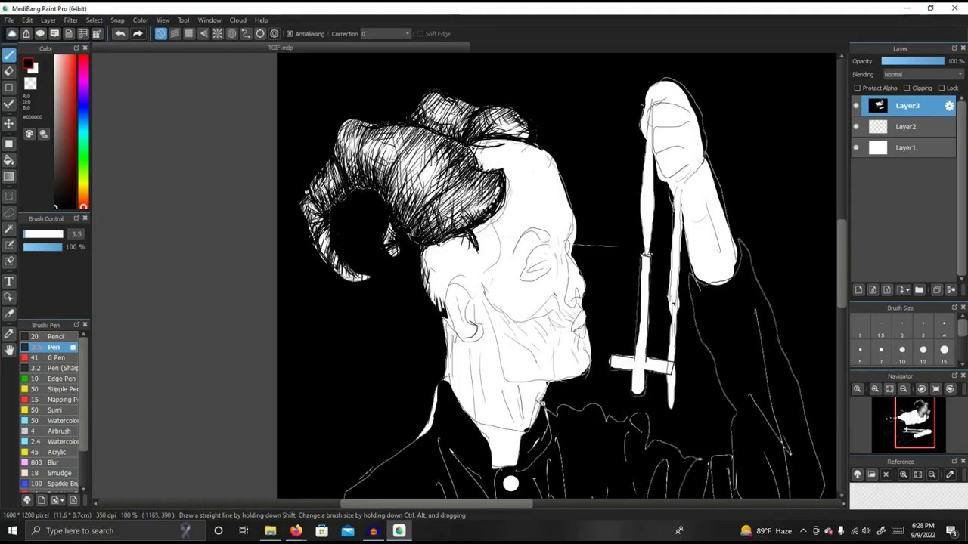
{"action": "left_click_drag", "start_coordinate": [495, 144], "coordinate": [472, 147]}
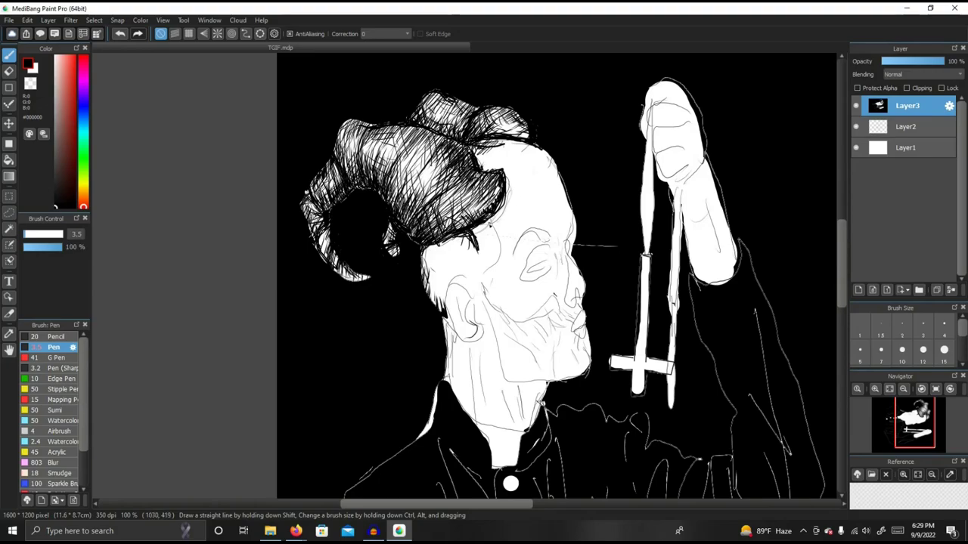
Outline the hairline from the temple to the ear and shade the hair beneath the horn with black strokes.
{"action": "mouse_move", "coordinate": [495, 222]}
{"action": "left_mouse_down"}
{"action": "mouse_move", "coordinate": [496, 265]}
{"action": "mouse_move", "coordinate": [479, 277]}
{"action": "left_mouse_up"}
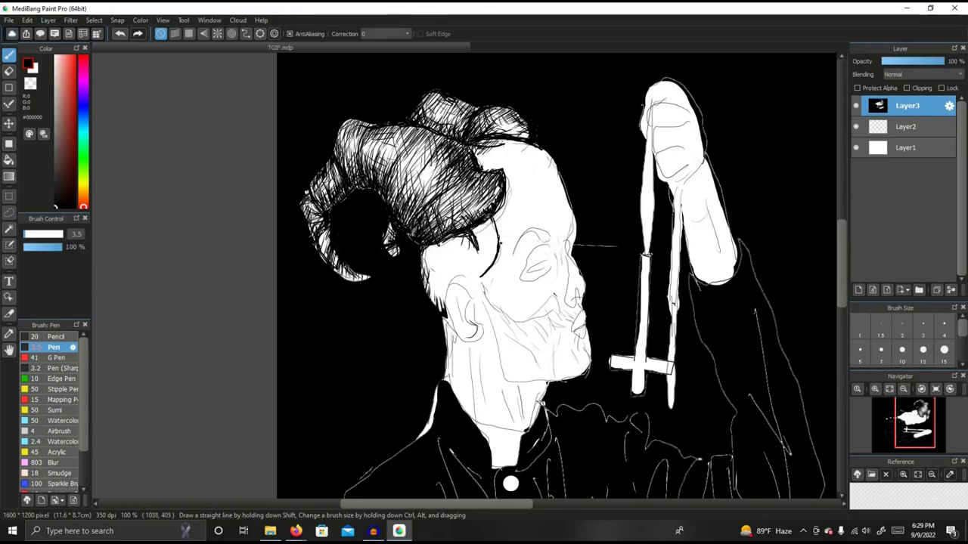
{"action": "left_click_drag", "start_coordinate": [497, 241], "coordinate": [493, 220]}
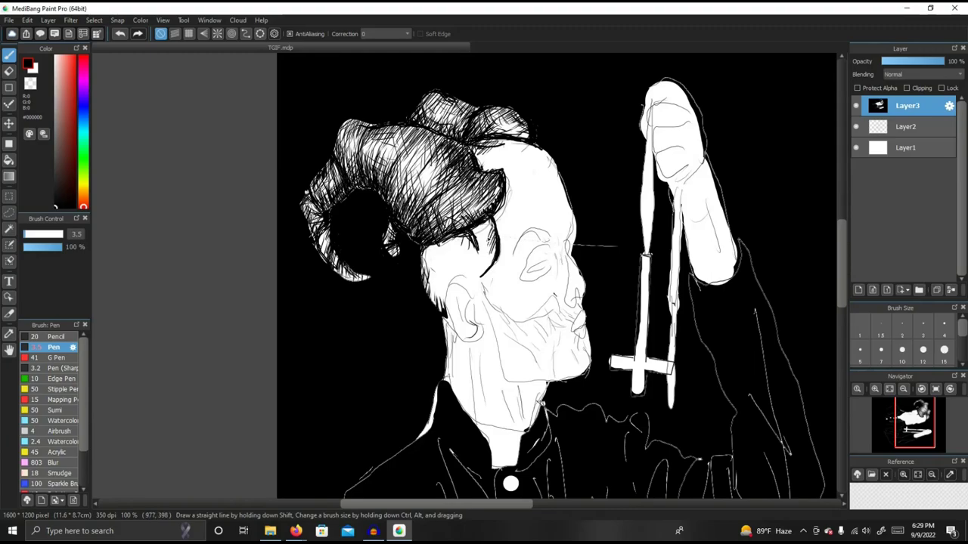
{"action": "mouse_move", "coordinate": [481, 234]}
{"action": "left_mouse_down"}
{"action": "mouse_move", "coordinate": [492, 221]}
{"action": "mouse_move", "coordinate": [482, 257]}
{"action": "left_mouse_up"}
{"action": "mouse_move", "coordinate": [446, 290]}
{"action": "left_mouse_down"}
{"action": "mouse_move", "coordinate": [443, 310]}
{"action": "mouse_move", "coordinate": [434, 301]}
{"action": "left_mouse_up"}
{"action": "mouse_move", "coordinate": [427, 266]}
{"action": "left_mouse_down"}
{"action": "mouse_move", "coordinate": [428, 287]}
{"action": "mouse_move", "coordinate": [456, 257]}
{"action": "mouse_move", "coordinate": [443, 292]}
{"action": "left_mouse_up"}
{"action": "mouse_move", "coordinate": [464, 253]}
{"action": "left_mouse_down"}
{"action": "mouse_move", "coordinate": [442, 270]}
{"action": "mouse_move", "coordinate": [484, 242]}
{"action": "mouse_move", "coordinate": [470, 256]}
{"action": "mouse_move", "coordinate": [467, 240]}
{"action": "mouse_move", "coordinate": [489, 265]}
{"action": "mouse_move", "coordinate": [492, 248]}
{"action": "mouse_move", "coordinate": [475, 239]}
{"action": "mouse_move", "coordinate": [484, 252]}
{"action": "left_mouse_up"}
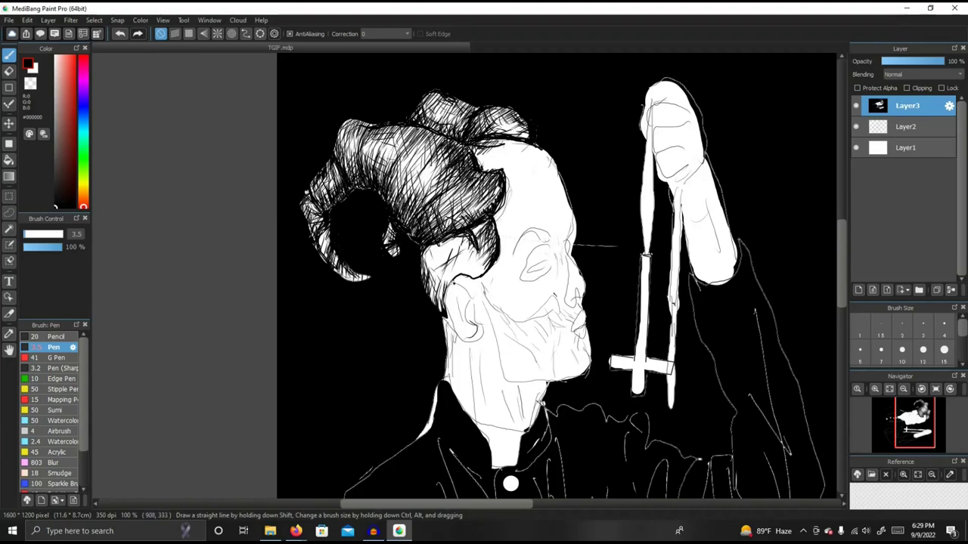
{"action": "mouse_move", "coordinate": [446, 303]}
{"action": "left_mouse_down"}
{"action": "mouse_move", "coordinate": [423, 257]}
{"action": "mouse_move", "coordinate": [434, 256]}
{"action": "mouse_move", "coordinate": [438, 290]}
{"action": "mouse_move", "coordinate": [433, 274]}
{"action": "mouse_move", "coordinate": [483, 273]}
{"action": "mouse_move", "coordinate": [473, 276]}
{"action": "mouse_move", "coordinate": [503, 211]}
{"action": "mouse_move", "coordinate": [503, 236]}
{"action": "left_mouse_up"}
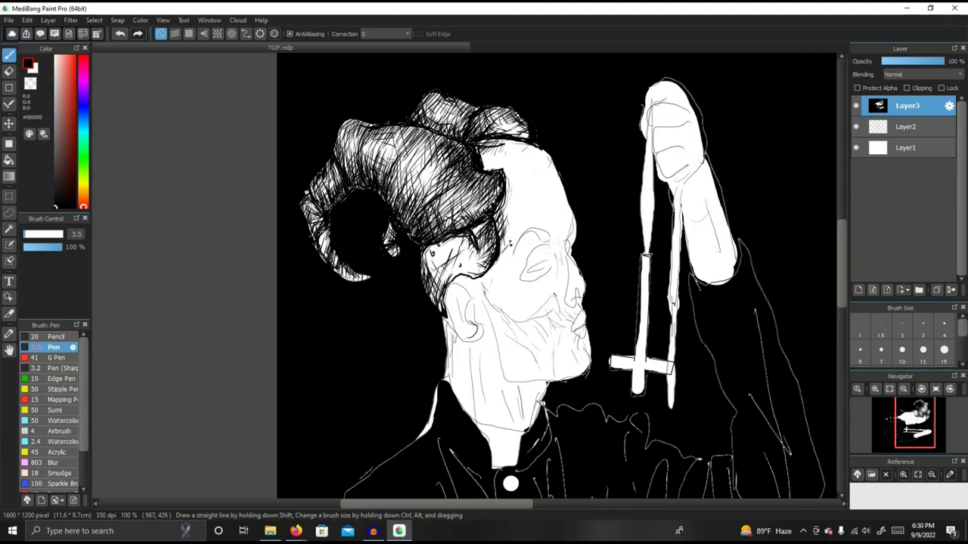
Ink the beard's upper edge from the ear to the mouth and add short hair strokes along the cheek.
{"action": "mouse_move", "coordinate": [479, 286]}
{"action": "left_mouse_down"}
{"action": "mouse_move", "coordinate": [516, 327]}
{"action": "mouse_move", "coordinate": [549, 299]}
{"action": "left_mouse_up"}
{"action": "mouse_move", "coordinate": [489, 310]}
{"action": "left_mouse_down"}
{"action": "mouse_move", "coordinate": [519, 326]}
{"action": "mouse_move", "coordinate": [486, 300]}
{"action": "mouse_move", "coordinate": [521, 325]}
{"action": "mouse_move", "coordinate": [549, 303]}
{"action": "mouse_move", "coordinate": [510, 323]}
{"action": "mouse_move", "coordinate": [528, 313]}
{"action": "mouse_move", "coordinate": [507, 301]}
{"action": "left_mouse_up"}
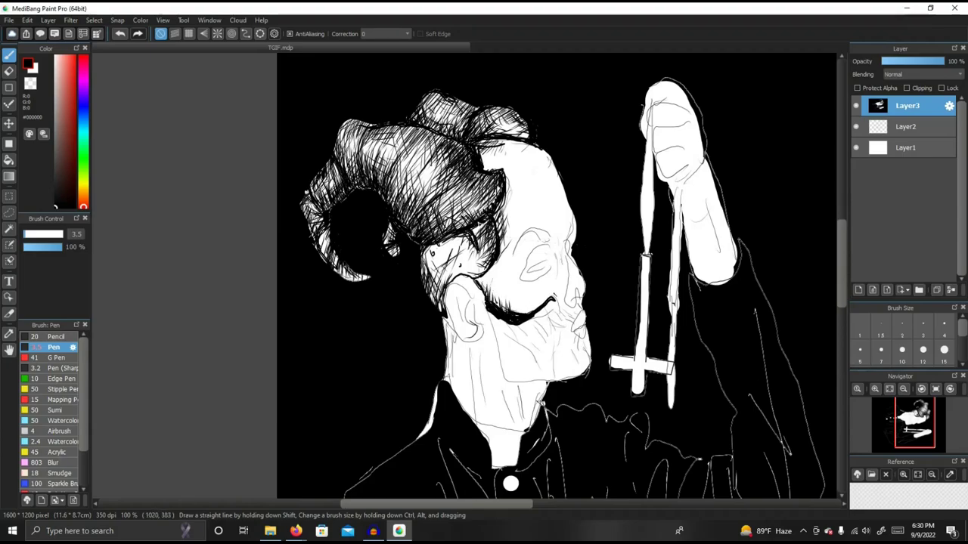
{"action": "mouse_move", "coordinate": [544, 306]}
{"action": "left_mouse_down"}
{"action": "mouse_move", "coordinate": [540, 295]}
{"action": "mouse_move", "coordinate": [514, 306]}
{"action": "mouse_move", "coordinate": [533, 310]}
{"action": "mouse_move", "coordinate": [557, 295]}
{"action": "mouse_move", "coordinate": [575, 323]}
{"action": "mouse_move", "coordinate": [557, 310]}
{"action": "left_mouse_up"}
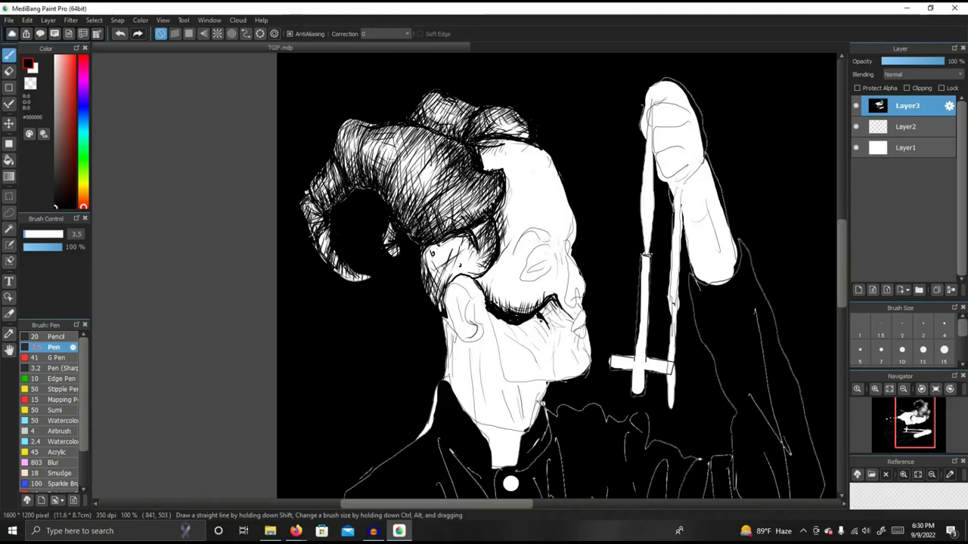
{"action": "mouse_move", "coordinate": [540, 322]}
{"action": "left_mouse_down"}
{"action": "mouse_move", "coordinate": [530, 340]}
{"action": "mouse_move", "coordinate": [508, 341]}
{"action": "mouse_move", "coordinate": [521, 353]}
{"action": "left_mouse_up"}
{"action": "mouse_move", "coordinate": [502, 316]}
{"action": "left_mouse_down"}
{"action": "mouse_move", "coordinate": [485, 305]}
{"action": "mouse_move", "coordinate": [493, 345]}
{"action": "left_mouse_up"}
{"action": "mouse_move", "coordinate": [496, 304]}
{"action": "left_mouse_down"}
{"action": "mouse_move", "coordinate": [485, 318]}
{"action": "mouse_move", "coordinate": [469, 294]}
{"action": "left_mouse_up"}
{"action": "left_click_drag", "start_coordinate": [478, 306], "coordinate": [464, 291]}
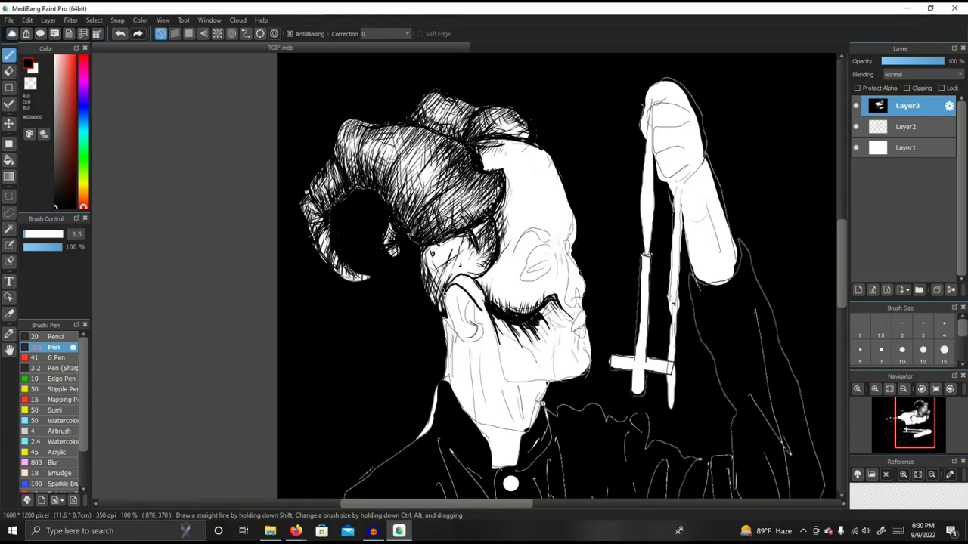
Add small black marks to the hair above the ear, hatch the upper forehead, and ink the eyebrow.
{"action": "mouse_move", "coordinate": [456, 235]}
{"action": "left_mouse_down"}
{"action": "mouse_move", "coordinate": [422, 268]}
{"action": "mouse_move", "coordinate": [428, 260]}
{"action": "mouse_move", "coordinate": [440, 296]}
{"action": "mouse_move", "coordinate": [473, 236]}
{"action": "left_mouse_up"}
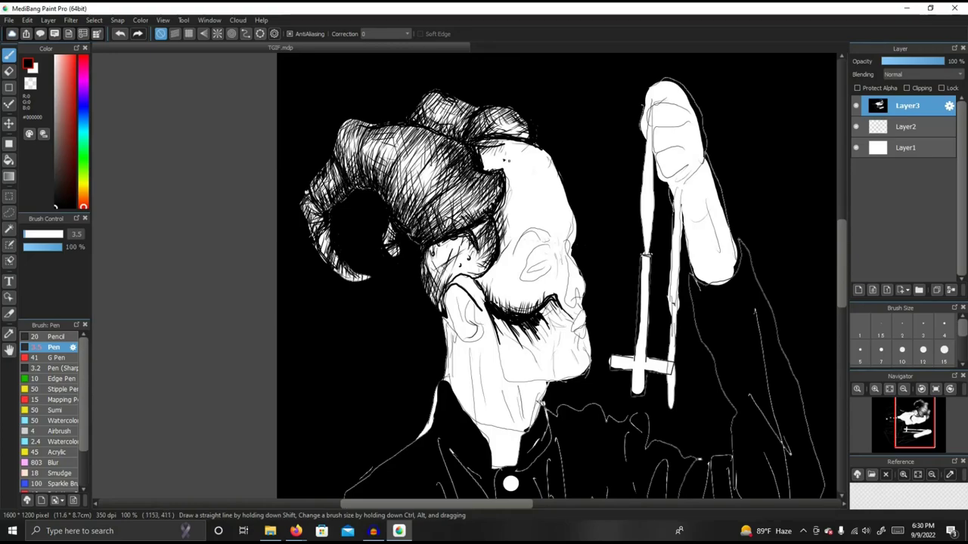
{"action": "mouse_move", "coordinate": [526, 145]}
{"action": "left_mouse_down"}
{"action": "mouse_move", "coordinate": [510, 167]}
{"action": "mouse_move", "coordinate": [544, 169]}
{"action": "left_mouse_up"}
{"action": "mouse_move", "coordinate": [545, 241]}
{"action": "left_mouse_down"}
{"action": "mouse_move", "coordinate": [551, 237]}
{"action": "mouse_move", "coordinate": [518, 229]}
{"action": "mouse_move", "coordinate": [512, 253]}
{"action": "mouse_move", "coordinate": [522, 236]}
{"action": "mouse_move", "coordinate": [544, 244]}
{"action": "left_mouse_up"}
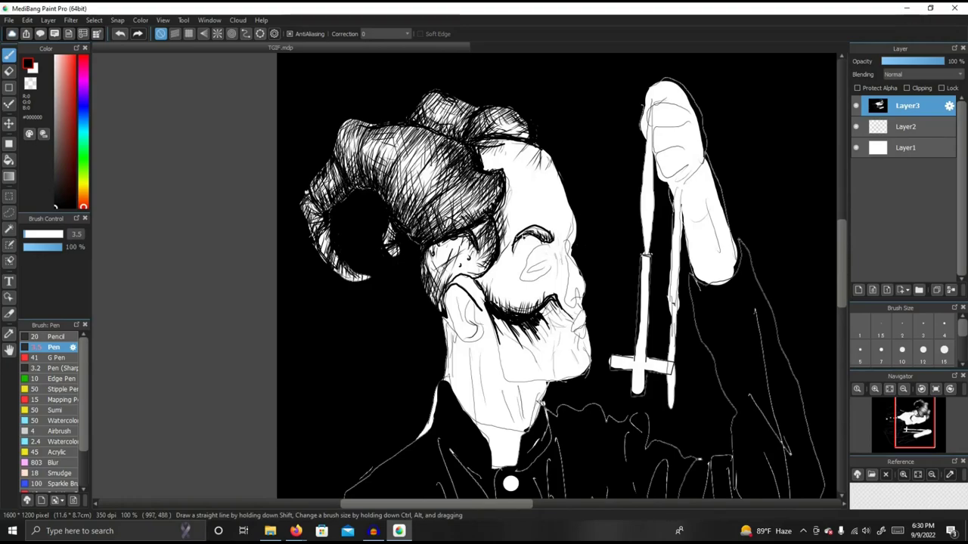
Hatch the skin beside the eyebrow, the forehead's front edge and the cheek above the beard with fine black strokes.
{"action": "left_click_drag", "start_coordinate": [518, 238], "coordinate": [511, 266]}
{"action": "left_click_drag", "start_coordinate": [511, 225], "coordinate": [505, 256]}
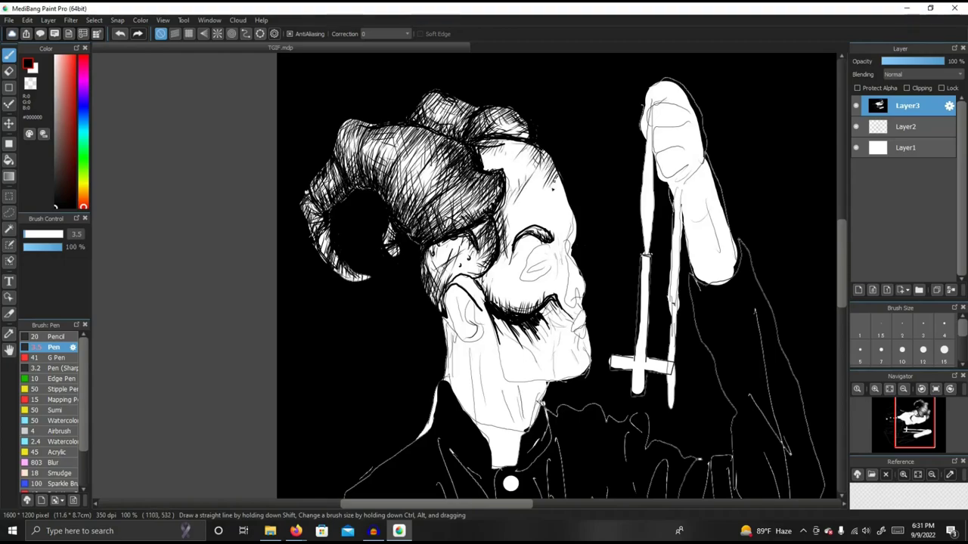
{"action": "mouse_move", "coordinate": [555, 177]}
{"action": "left_mouse_down"}
{"action": "mouse_move", "coordinate": [562, 202]}
{"action": "mouse_move", "coordinate": [555, 199]}
{"action": "left_mouse_up"}
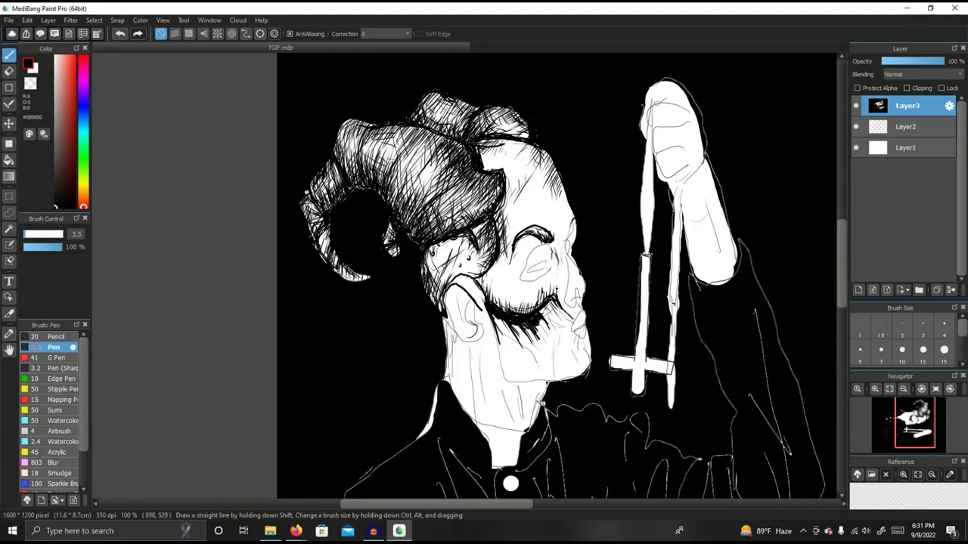
{"action": "mouse_move", "coordinate": [554, 299]}
{"action": "left_mouse_down"}
{"action": "mouse_move", "coordinate": [533, 288]}
{"action": "mouse_move", "coordinate": [526, 314]}
{"action": "mouse_move", "coordinate": [506, 301]}
{"action": "left_mouse_up"}
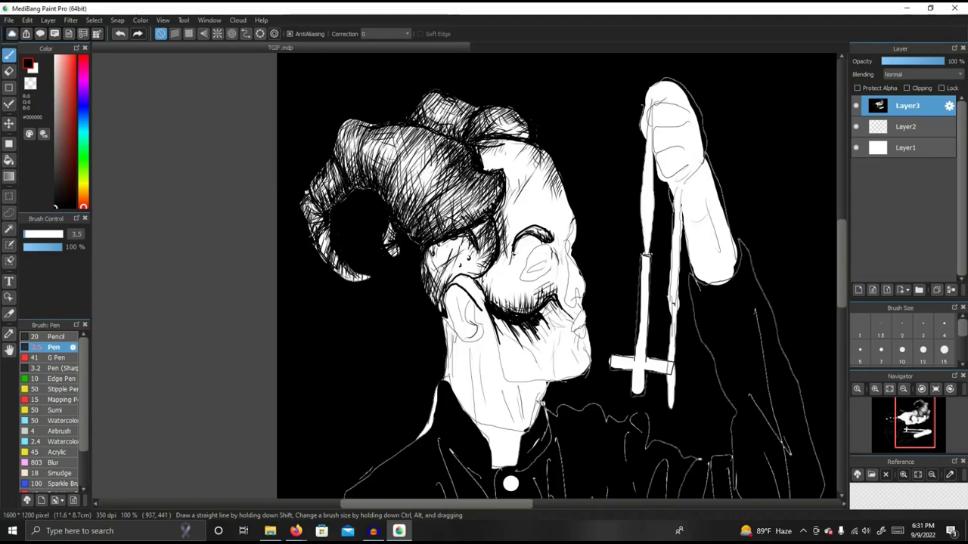
Build up black hatching around the outer side of the near eye socket and up towards the temple.
{"action": "mouse_move", "coordinate": [514, 250]}
{"action": "left_mouse_down"}
{"action": "mouse_move", "coordinate": [487, 278]}
{"action": "mouse_move", "coordinate": [507, 270]}
{"action": "left_mouse_up"}
{"action": "left_click_drag", "start_coordinate": [511, 237], "coordinate": [504, 260]}
{"action": "left_click_drag", "start_coordinate": [507, 237], "coordinate": [500, 253]}
{"action": "left_click_drag", "start_coordinate": [509, 240], "coordinate": [512, 265]}
{"action": "left_click_drag", "start_coordinate": [520, 244], "coordinate": [516, 273]}
{"action": "left_click_drag", "start_coordinate": [525, 256], "coordinate": [514, 271]}
{"action": "left_click_drag", "start_coordinate": [525, 249], "coordinate": [518, 272]}
{"action": "mouse_move", "coordinate": [513, 231]}
{"action": "left_mouse_down"}
{"action": "mouse_move", "coordinate": [507, 242]}
{"action": "mouse_move", "coordinate": [497, 234]}
{"action": "left_mouse_up"}
{"action": "left_click_drag", "start_coordinate": [506, 202], "coordinate": [499, 238]}
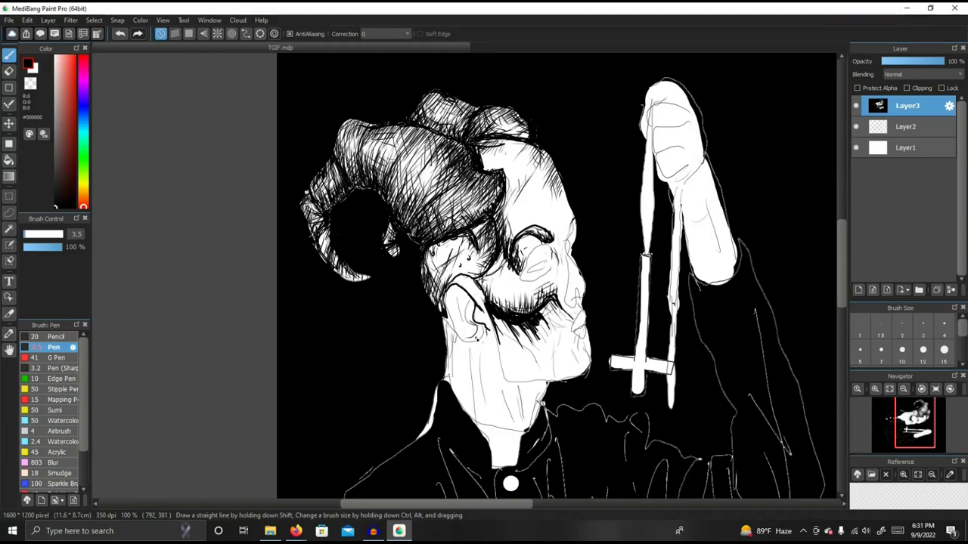
Ink the ear's inner contour and lobe, and darken the side of the nose and the nostril.
{"action": "left_click_drag", "start_coordinate": [462, 329], "coordinate": [476, 339]}
{"action": "mouse_move", "coordinate": [456, 302]}
{"action": "left_mouse_down"}
{"action": "mouse_move", "coordinate": [444, 291]}
{"action": "mouse_move", "coordinate": [463, 342]}
{"action": "mouse_move", "coordinate": [491, 332]}
{"action": "left_mouse_up"}
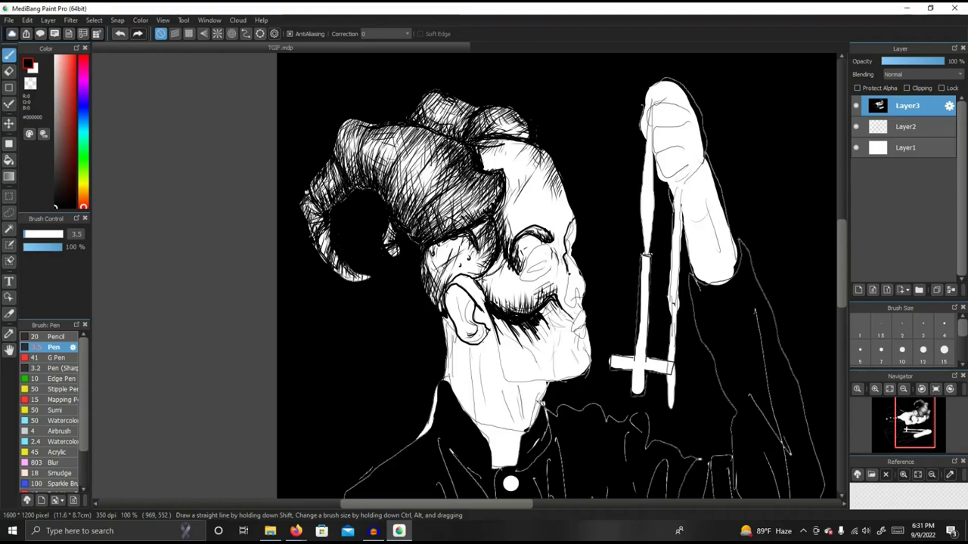
{"action": "mouse_move", "coordinate": [567, 273]}
{"action": "left_mouse_down"}
{"action": "mouse_move", "coordinate": [562, 303]}
{"action": "mouse_move", "coordinate": [591, 295]}
{"action": "left_mouse_up"}
{"action": "mouse_move", "coordinate": [582, 255]}
{"action": "left_mouse_down"}
{"action": "mouse_move", "coordinate": [567, 274]}
{"action": "mouse_move", "coordinate": [574, 301]}
{"action": "mouse_move", "coordinate": [565, 304]}
{"action": "left_mouse_up"}
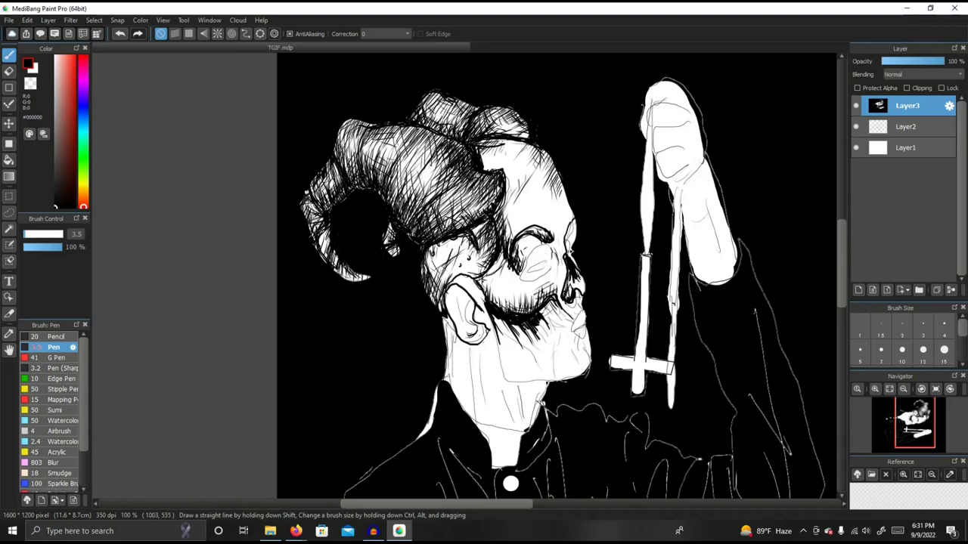
{"action": "left_click_drag", "start_coordinate": [556, 257], "coordinate": [561, 271]}
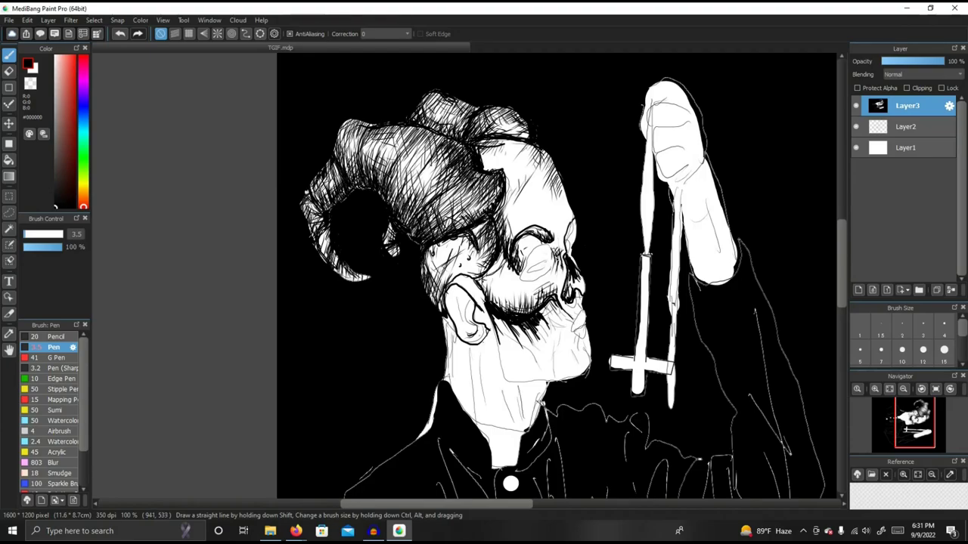
Outline the near eye's lids and fill the inside of the ear with black shadow.
{"action": "mouse_move", "coordinate": [551, 247]}
{"action": "left_mouse_down"}
{"action": "mouse_move", "coordinate": [559, 274]}
{"action": "mouse_move", "coordinate": [531, 266]}
{"action": "mouse_move", "coordinate": [546, 260]}
{"action": "mouse_move", "coordinate": [528, 276]}
{"action": "left_mouse_up"}
{"action": "left_click", "coordinate": [531, 275]}
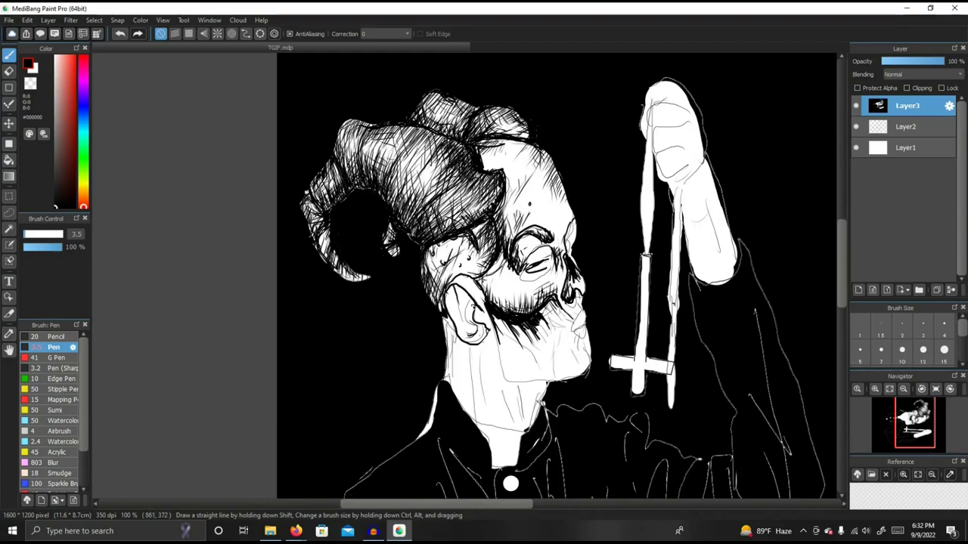
{"action": "mouse_move", "coordinate": [465, 295]}
{"action": "left_mouse_down"}
{"action": "mouse_move", "coordinate": [476, 312]}
{"action": "mouse_move", "coordinate": [457, 318]}
{"action": "mouse_move", "coordinate": [447, 297]}
{"action": "mouse_move", "coordinate": [473, 320]}
{"action": "mouse_move", "coordinate": [467, 300]}
{"action": "mouse_move", "coordinate": [479, 328]}
{"action": "mouse_move", "coordinate": [468, 343]}
{"action": "mouse_move", "coordinate": [472, 333]}
{"action": "left_mouse_up"}
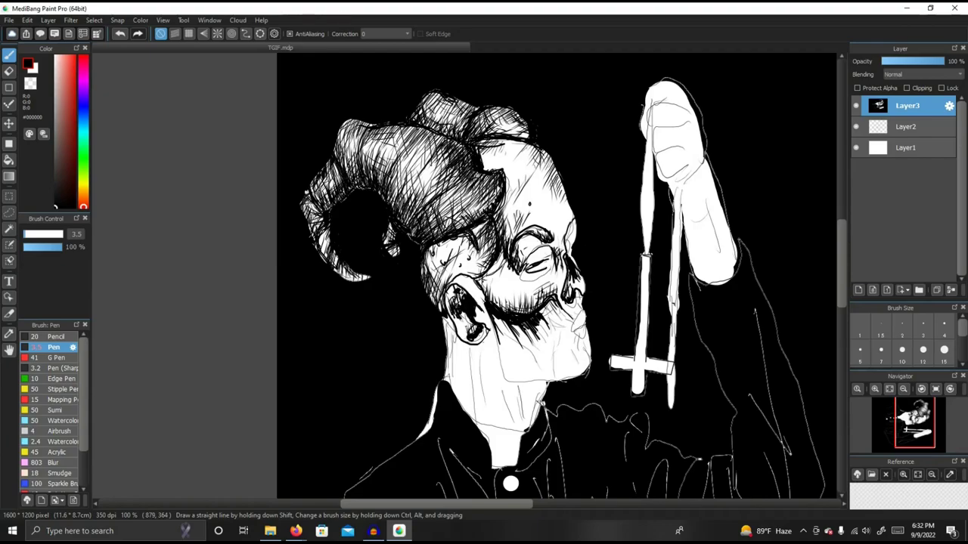
{"action": "mouse_move", "coordinate": [460, 292]}
{"action": "left_mouse_down"}
{"action": "mouse_move", "coordinate": [455, 286]}
{"action": "mouse_move", "coordinate": [450, 303]}
{"action": "mouse_move", "coordinate": [454, 319]}
{"action": "mouse_move", "coordinate": [490, 353]}
{"action": "mouse_move", "coordinate": [487, 310]}
{"action": "mouse_move", "coordinate": [459, 281]}
{"action": "left_mouse_up"}
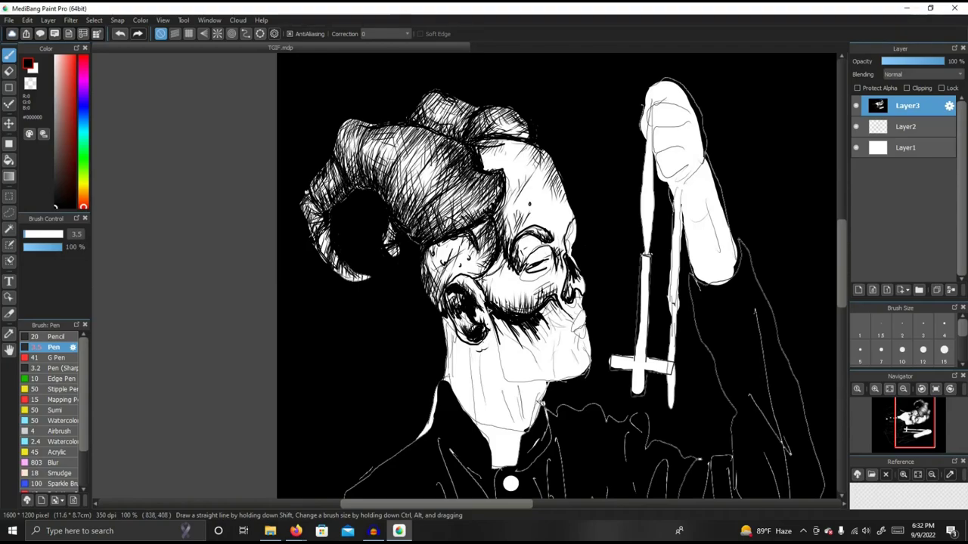
Thicken the jawline from the ear to the chin and add black beard strokes across the lower cheek.
{"action": "mouse_move", "coordinate": [488, 311]}
{"action": "left_mouse_down"}
{"action": "mouse_move", "coordinate": [503, 367]}
{"action": "mouse_move", "coordinate": [543, 382]}
{"action": "mouse_move", "coordinate": [517, 380]}
{"action": "mouse_move", "coordinate": [499, 352]}
{"action": "mouse_move", "coordinate": [515, 383]}
{"action": "mouse_move", "coordinate": [532, 385]}
{"action": "mouse_move", "coordinate": [517, 375]}
{"action": "mouse_move", "coordinate": [522, 362]}
{"action": "mouse_move", "coordinate": [514, 377]}
{"action": "left_mouse_up"}
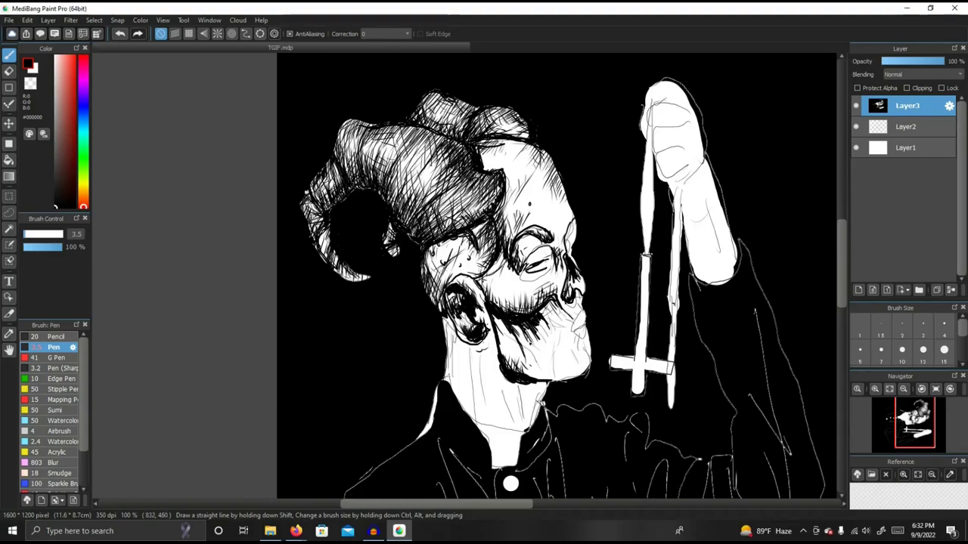
{"action": "mouse_move", "coordinate": [556, 336]}
{"action": "left_mouse_down"}
{"action": "mouse_move", "coordinate": [552, 314]}
{"action": "mouse_move", "coordinate": [564, 332]}
{"action": "mouse_move", "coordinate": [545, 322]}
{"action": "left_mouse_up"}
{"action": "mouse_move", "coordinate": [549, 307]}
{"action": "left_mouse_down"}
{"action": "mouse_move", "coordinate": [555, 323]}
{"action": "mouse_move", "coordinate": [571, 315]}
{"action": "mouse_move", "coordinate": [554, 326]}
{"action": "mouse_move", "coordinate": [584, 311]}
{"action": "left_mouse_up"}
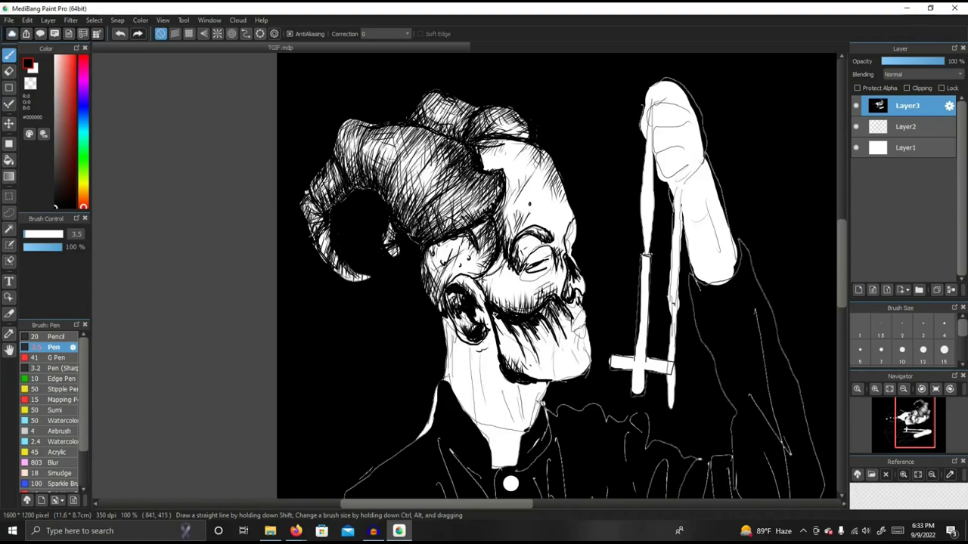
{"action": "left_click_drag", "start_coordinate": [493, 310], "coordinate": [512, 370]}
{"action": "mouse_move", "coordinate": [498, 334]}
{"action": "left_mouse_down"}
{"action": "mouse_move", "coordinate": [511, 344]}
{"action": "mouse_move", "coordinate": [514, 333]}
{"action": "mouse_move", "coordinate": [527, 366]}
{"action": "mouse_move", "coordinate": [511, 344]}
{"action": "left_mouse_up"}
{"action": "left_click_drag", "start_coordinate": [501, 318], "coordinate": [533, 379]}
{"action": "left_click_drag", "start_coordinate": [531, 340], "coordinate": [541, 381]}
Draw tapering black shadow strokes down the throat beneath the chin.
{"action": "mouse_move", "coordinate": [530, 368]}
{"action": "left_mouse_down"}
{"action": "mouse_move", "coordinate": [548, 387]}
{"action": "mouse_move", "coordinate": [524, 395]}
{"action": "mouse_move", "coordinate": [526, 414]}
{"action": "left_mouse_up"}
{"action": "left_click_drag", "start_coordinate": [532, 381], "coordinate": [528, 411]}
{"action": "left_click_drag", "start_coordinate": [512, 375], "coordinate": [516, 400]}
{"action": "left_click_drag", "start_coordinate": [517, 384], "coordinate": [520, 413]}
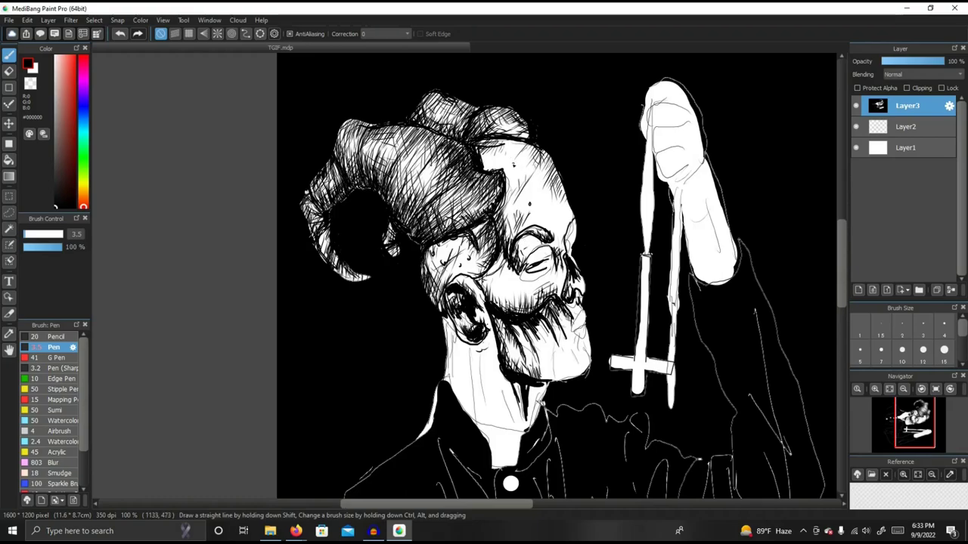
Add a small speck to the forehead and darken the near eye and its socket with heavy black strokes.
{"action": "left_click", "coordinate": [557, 218]}
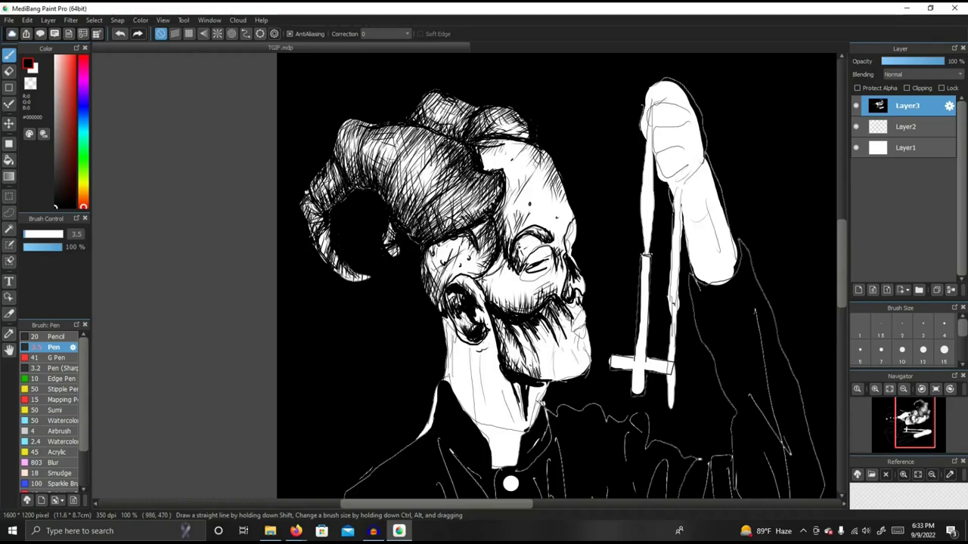
{"action": "left_click_drag", "start_coordinate": [518, 240], "coordinate": [523, 266]}
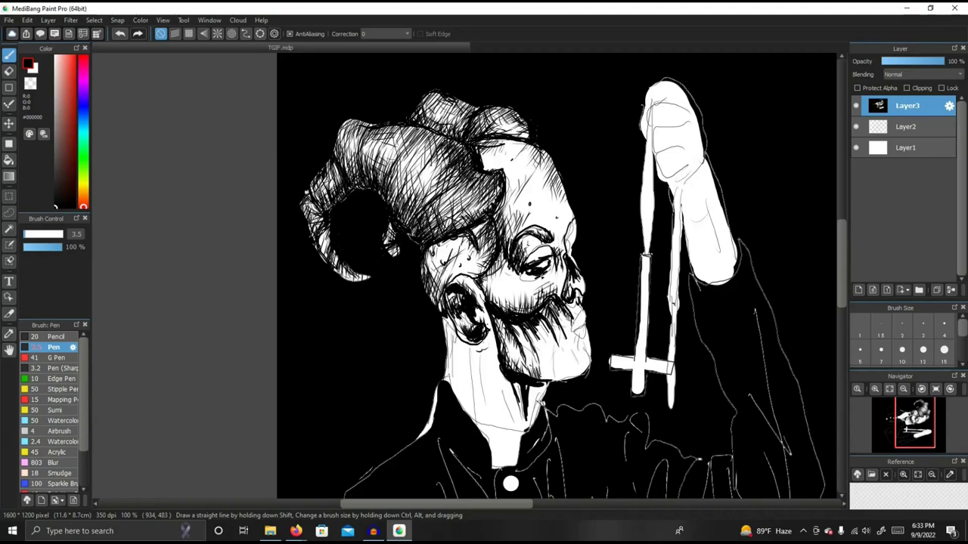
{"action": "mouse_move", "coordinate": [528, 278]}
{"action": "left_mouse_down"}
{"action": "mouse_move", "coordinate": [551, 250]}
{"action": "mouse_move", "coordinate": [539, 259]}
{"action": "mouse_move", "coordinate": [538, 248]}
{"action": "mouse_move", "coordinate": [553, 257]}
{"action": "mouse_move", "coordinate": [515, 239]}
{"action": "mouse_move", "coordinate": [550, 249]}
{"action": "left_mouse_up"}
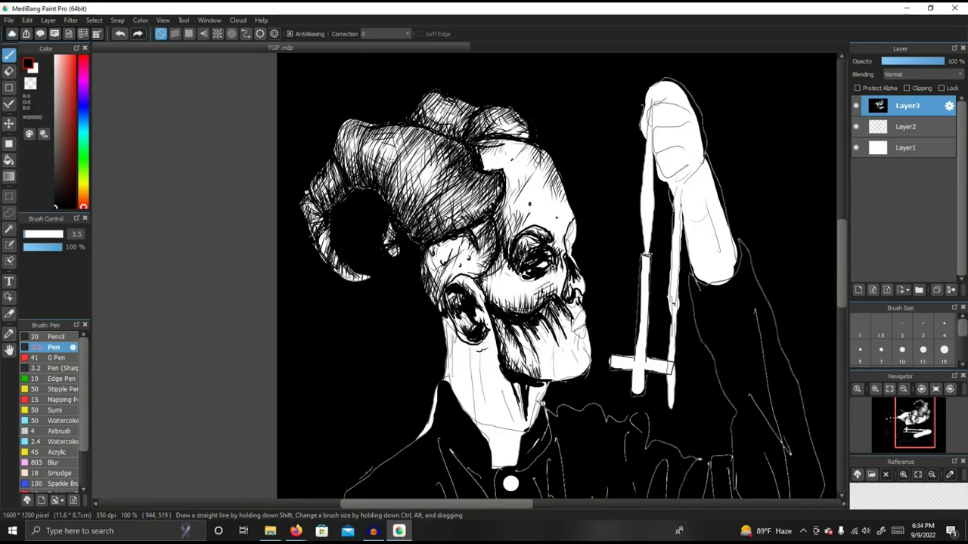
{"action": "mouse_move", "coordinate": [550, 250]}
{"action": "left_mouse_down"}
{"action": "mouse_move", "coordinate": [556, 276]}
{"action": "mouse_move", "coordinate": [532, 285]}
{"action": "mouse_move", "coordinate": [522, 266]}
{"action": "mouse_move", "coordinate": [566, 267]}
{"action": "mouse_move", "coordinate": [556, 281]}
{"action": "mouse_move", "coordinate": [544, 274]}
{"action": "left_mouse_up"}
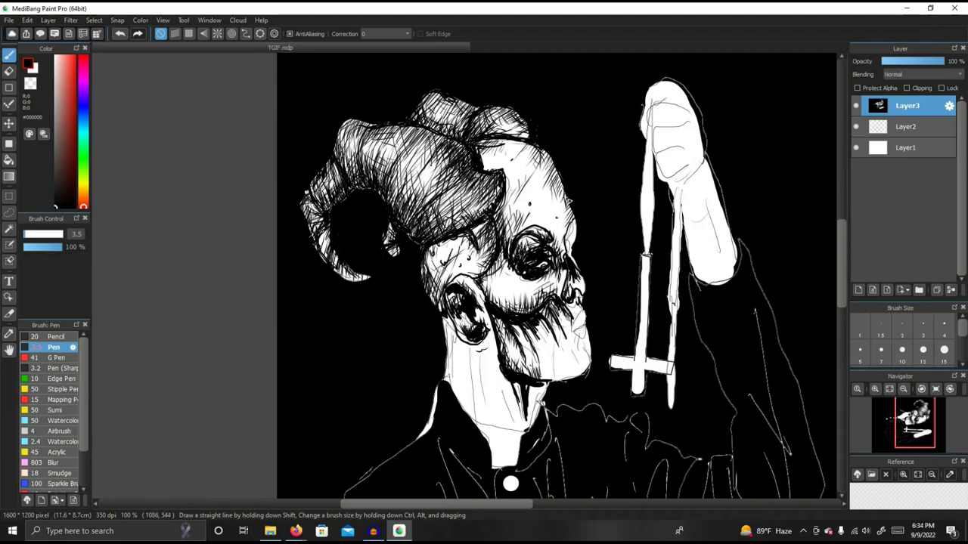
Add dark specks to the forehead, ink the far eyebrow and touch up the hatching above the near eye.
{"action": "left_click", "coordinate": [541, 197]}
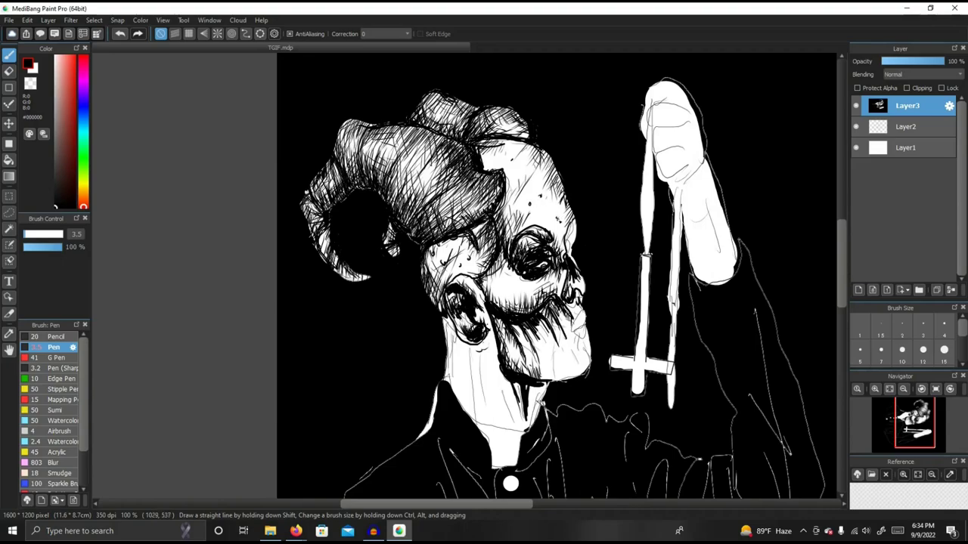
{"action": "left_click", "coordinate": [570, 232]}
{"action": "left_click_drag", "start_coordinate": [574, 225], "coordinate": [568, 232]}
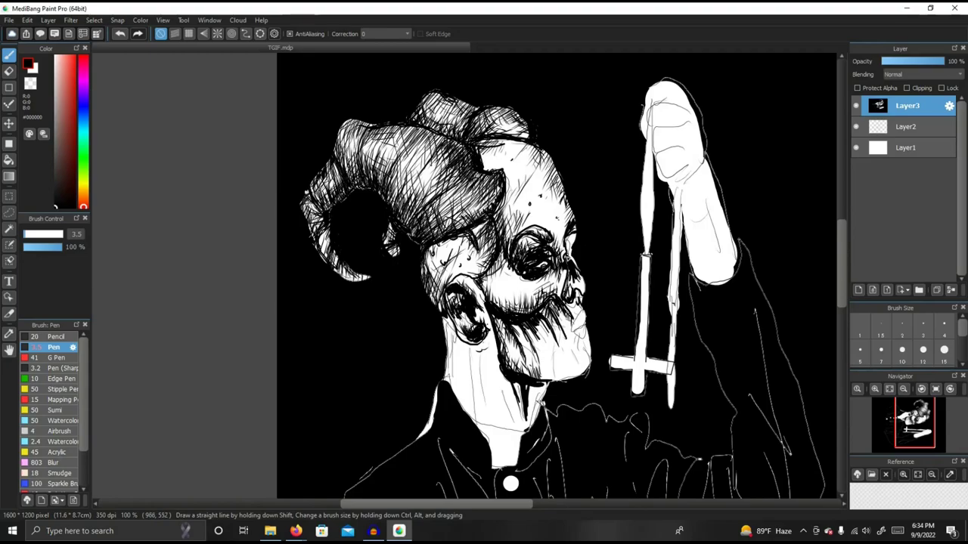
{"action": "left_click", "coordinate": [568, 259]}
{"action": "mouse_move", "coordinate": [542, 240]}
{"action": "left_mouse_down"}
{"action": "mouse_move", "coordinate": [512, 243]}
{"action": "mouse_move", "coordinate": [509, 227]}
{"action": "left_mouse_up"}
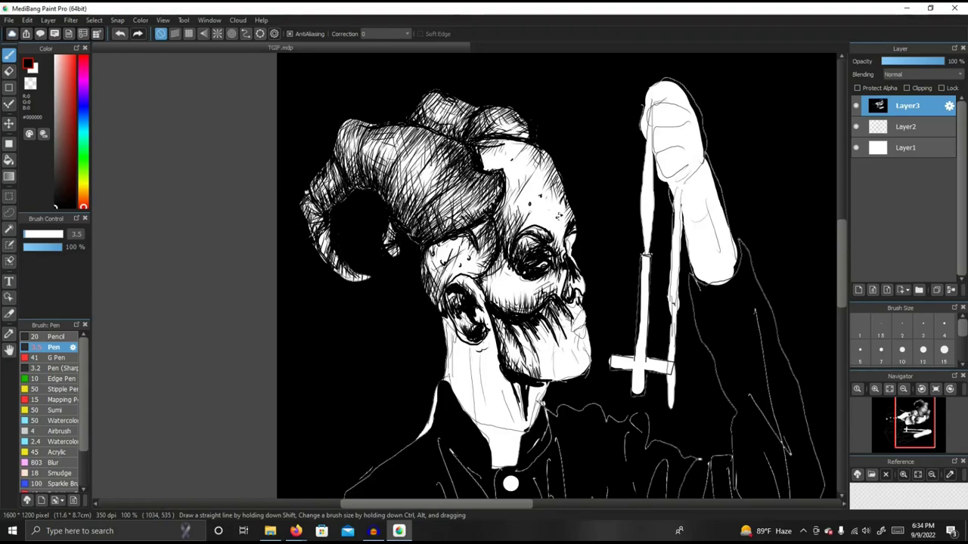
Blacken the far eye and the area under the far brow beside the nose bridge.
{"action": "left_click", "coordinate": [573, 248]}
{"action": "left_click", "coordinate": [572, 242]}
{"action": "left_click", "coordinate": [570, 240]}
{"action": "left_click_drag", "start_coordinate": [573, 236], "coordinate": [572, 256]}
{"action": "left_click", "coordinate": [570, 250]}
{"action": "left_click", "coordinate": [581, 231]}
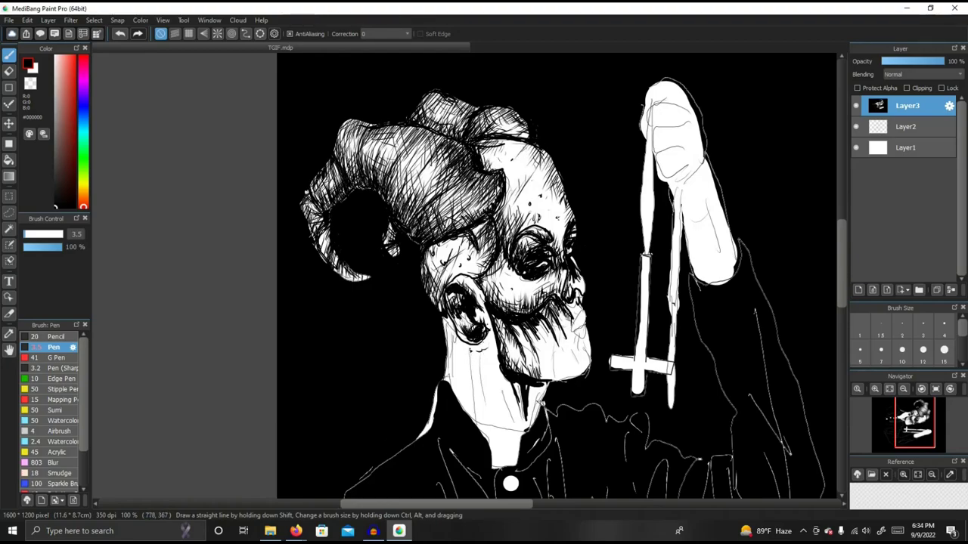
Draw long black tendon strokes down the neck from below the ear to the collar.
{"action": "left_click_drag", "start_coordinate": [470, 349], "coordinate": [474, 420]}
{"action": "left_click_drag", "start_coordinate": [481, 349], "coordinate": [487, 414]}
{"action": "left_click_drag", "start_coordinate": [481, 350], "coordinate": [494, 425]}
{"action": "left_click_drag", "start_coordinate": [489, 382], "coordinate": [491, 407]}
{"action": "mouse_move", "coordinate": [484, 360]}
{"action": "left_mouse_down"}
{"action": "mouse_move", "coordinate": [488, 381]}
{"action": "mouse_move", "coordinate": [482, 349]}
{"action": "mouse_move", "coordinate": [485, 396]}
{"action": "mouse_move", "coordinate": [490, 357]}
{"action": "mouse_move", "coordinate": [520, 430]}
{"action": "left_mouse_up"}
{"action": "left_click_drag", "start_coordinate": [502, 393], "coordinate": [517, 428]}
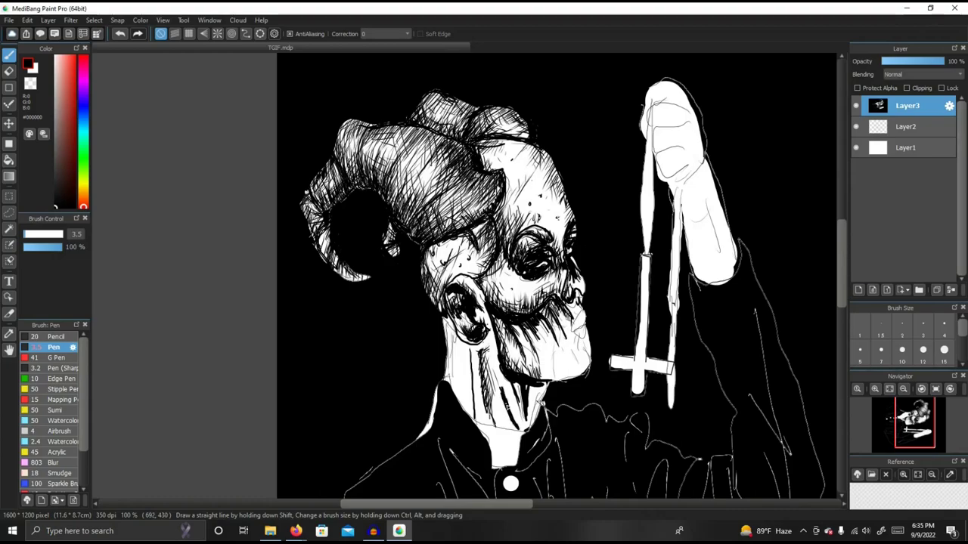
Ink the collar's upper edge across the neck and hatch the neck between the tendons and the nape.
{"action": "mouse_move", "coordinate": [500, 392]}
{"action": "left_mouse_down"}
{"action": "mouse_move", "coordinate": [519, 432]}
{"action": "mouse_move", "coordinate": [469, 415]}
{"action": "mouse_move", "coordinate": [476, 422]}
{"action": "left_mouse_up"}
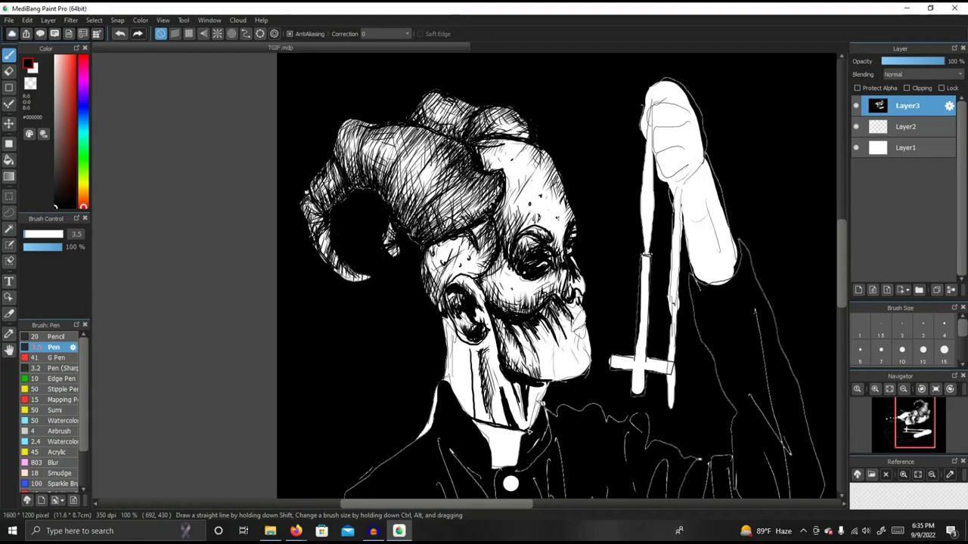
{"action": "mouse_move", "coordinate": [532, 435]}
{"action": "left_mouse_down"}
{"action": "mouse_move", "coordinate": [496, 424]}
{"action": "mouse_move", "coordinate": [488, 399]}
{"action": "left_mouse_up"}
{"action": "left_click_drag", "start_coordinate": [497, 425], "coordinate": [493, 408]}
{"action": "left_click_drag", "start_coordinate": [499, 422], "coordinate": [493, 403]}
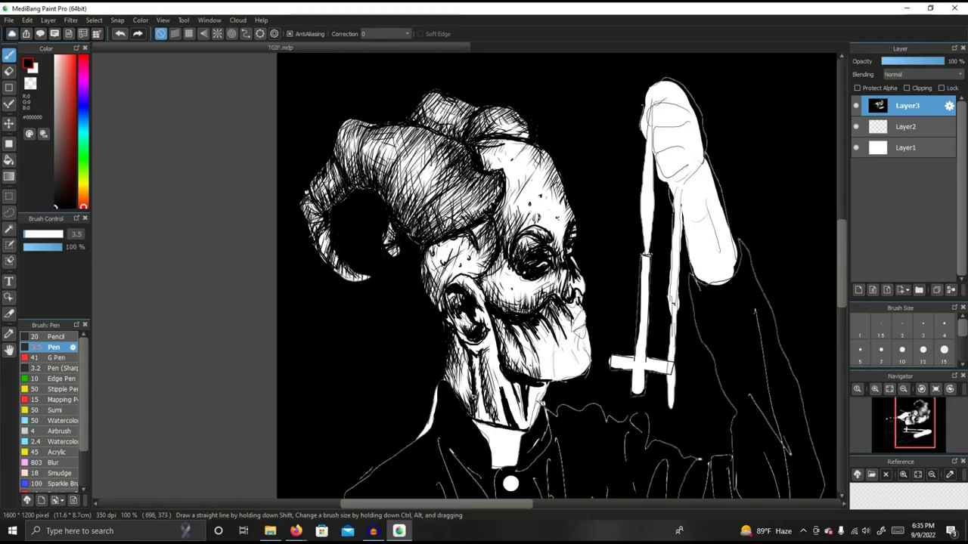
{"action": "left_click_drag", "start_coordinate": [471, 408], "coordinate": [471, 376]}
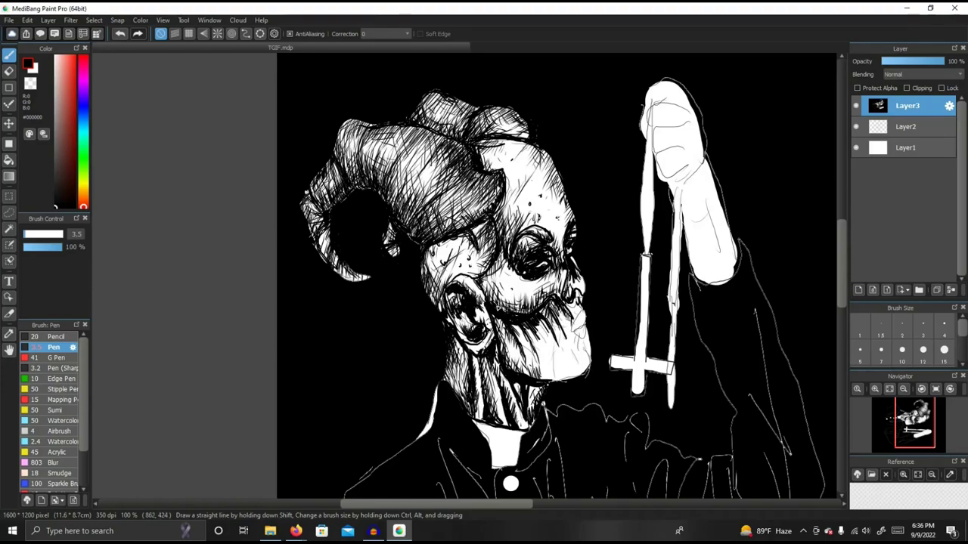
Hatch the skin above the ear, then ink the lips and the shadow beneath the lower lip.
{"action": "mouse_move", "coordinate": [486, 272]}
{"action": "left_mouse_down"}
{"action": "mouse_move", "coordinate": [469, 280]}
{"action": "mouse_move", "coordinate": [478, 264]}
{"action": "left_mouse_up"}
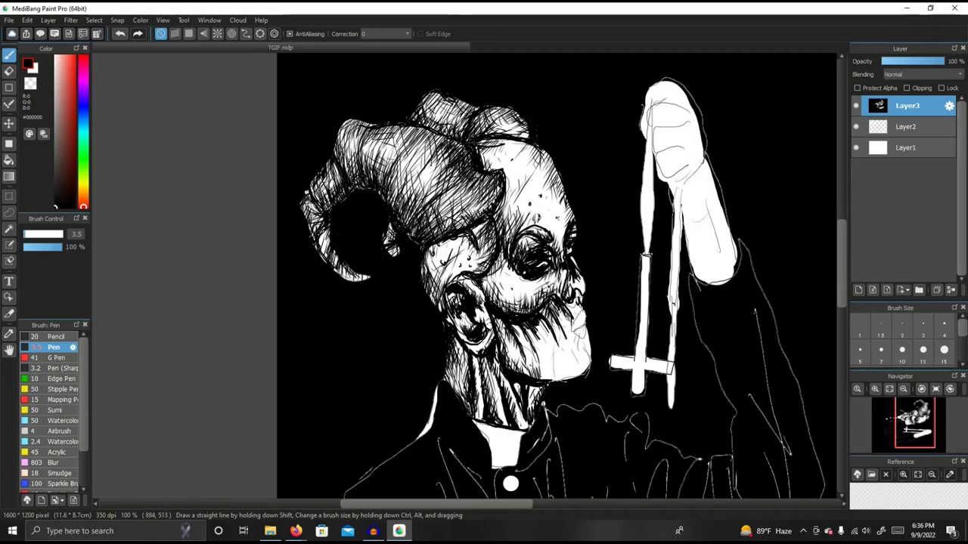
{"action": "mouse_move", "coordinate": [537, 326]}
{"action": "left_mouse_down"}
{"action": "mouse_move", "coordinate": [545, 348]}
{"action": "mouse_move", "coordinate": [577, 330]}
{"action": "left_mouse_up"}
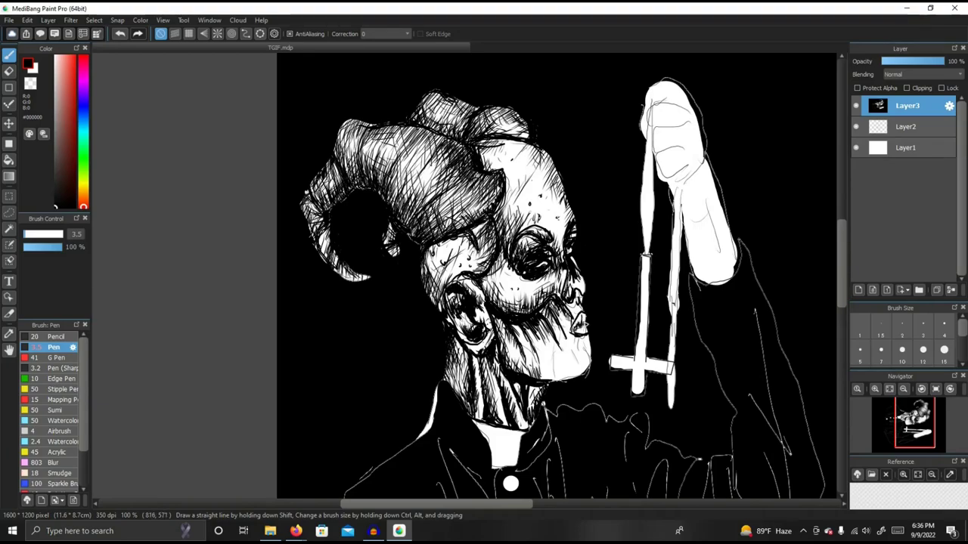
{"action": "left_click_drag", "start_coordinate": [582, 323], "coordinate": [586, 340]}
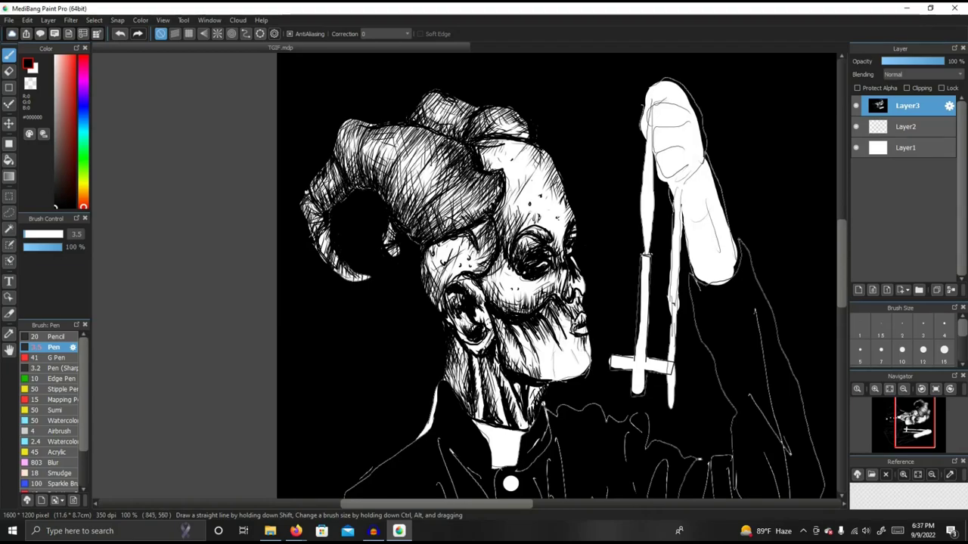
{"action": "left_click_drag", "start_coordinate": [573, 320], "coordinate": [572, 363]}
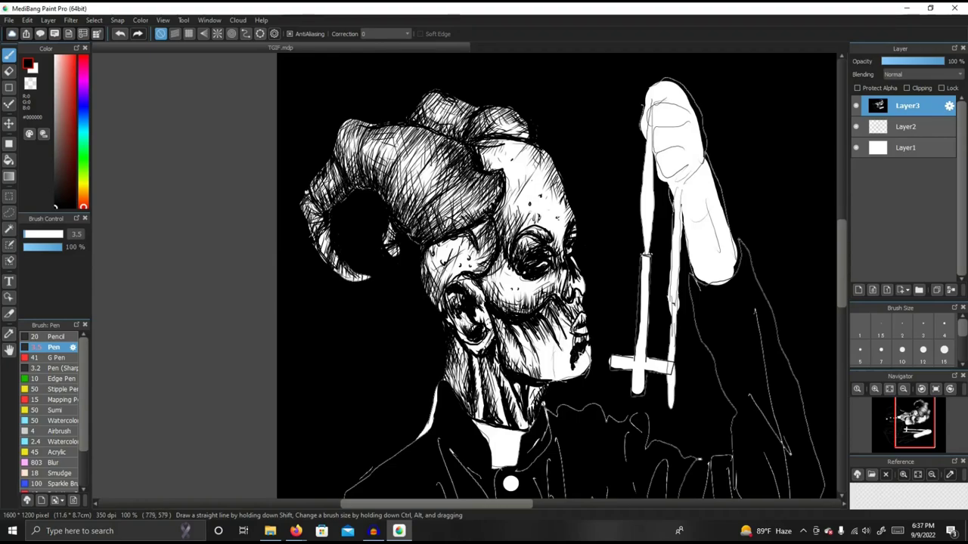
Hatch the chin and the lower beard between the mouth and the jawline with black strokes.
{"action": "left_click_drag", "start_coordinate": [580, 352], "coordinate": [574, 367]}
{"action": "mouse_move", "coordinate": [578, 363]}
{"action": "left_mouse_down"}
{"action": "mouse_move", "coordinate": [583, 378]}
{"action": "mouse_move", "coordinate": [573, 378]}
{"action": "left_mouse_up"}
{"action": "left_click_drag", "start_coordinate": [582, 369], "coordinate": [577, 382]}
{"action": "mouse_move", "coordinate": [556, 342]}
{"action": "left_mouse_down"}
{"action": "mouse_move", "coordinate": [568, 386]}
{"action": "mouse_move", "coordinate": [552, 381]}
{"action": "left_mouse_up"}
{"action": "left_click_drag", "start_coordinate": [554, 364], "coordinate": [544, 381]}
{"action": "mouse_move", "coordinate": [549, 364]}
{"action": "left_mouse_down"}
{"action": "mouse_move", "coordinate": [542, 378]}
{"action": "mouse_move", "coordinate": [552, 349]}
{"action": "mouse_move", "coordinate": [541, 344]}
{"action": "mouse_move", "coordinate": [559, 361]}
{"action": "left_mouse_up"}
{"action": "left_click_drag", "start_coordinate": [534, 321], "coordinate": [538, 352]}
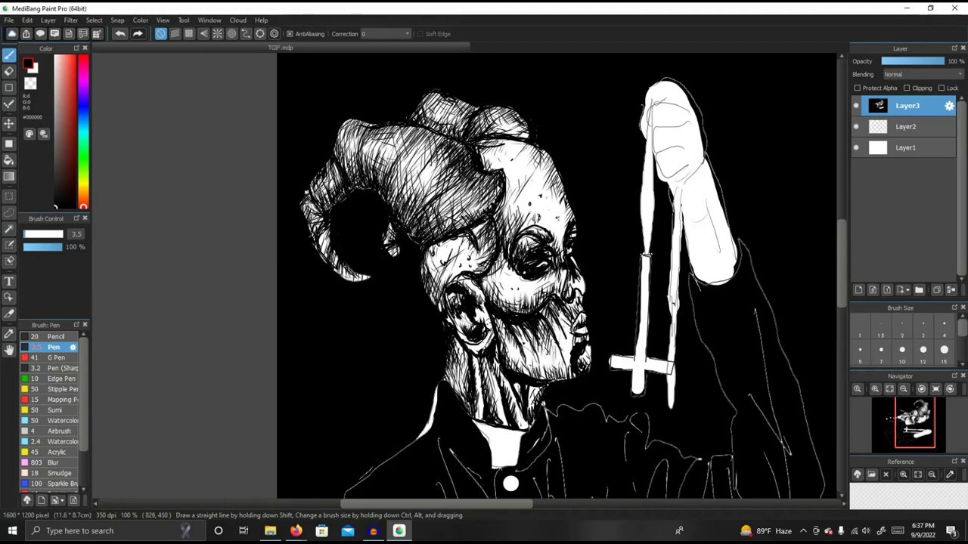
{"action": "mouse_move", "coordinate": [567, 331]}
{"action": "left_mouse_down"}
{"action": "mouse_move", "coordinate": [571, 369]}
{"action": "mouse_move", "coordinate": [539, 384]}
{"action": "mouse_move", "coordinate": [526, 377]}
{"action": "mouse_move", "coordinate": [555, 382]}
{"action": "left_mouse_up"}
{"action": "mouse_move", "coordinate": [572, 346]}
{"action": "left_mouse_down"}
{"action": "mouse_move", "coordinate": [565, 360]}
{"action": "mouse_move", "coordinate": [567, 352]}
{"action": "left_mouse_up"}
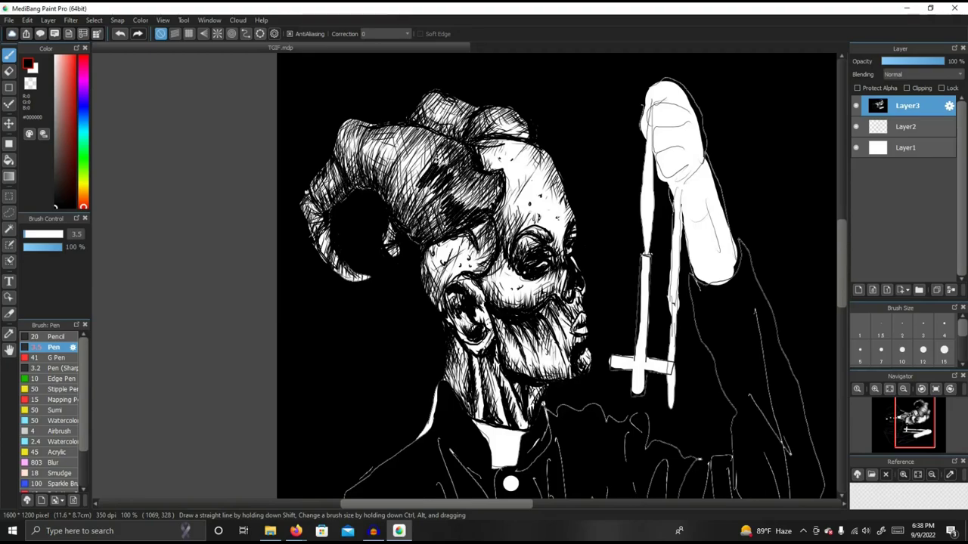
Add heavy black shadow bands across the middle and upper curve of the large horn.
{"action": "mouse_move", "coordinate": [432, 162]}
{"action": "left_mouse_down"}
{"action": "mouse_move", "coordinate": [406, 164]}
{"action": "mouse_move", "coordinate": [389, 181]}
{"action": "mouse_move", "coordinate": [406, 189]}
{"action": "mouse_move", "coordinate": [420, 180]}
{"action": "mouse_move", "coordinate": [432, 216]}
{"action": "left_mouse_up"}
{"action": "mouse_move", "coordinate": [408, 147]}
{"action": "left_mouse_down"}
{"action": "mouse_move", "coordinate": [389, 171]}
{"action": "mouse_move", "coordinate": [384, 159]}
{"action": "left_mouse_up"}
{"action": "left_click_drag", "start_coordinate": [390, 140], "coordinate": [375, 160]}
{"action": "mouse_move", "coordinate": [382, 136]}
{"action": "left_mouse_down"}
{"action": "mouse_move", "coordinate": [362, 161]}
{"action": "mouse_move", "coordinate": [388, 164]}
{"action": "left_mouse_up"}
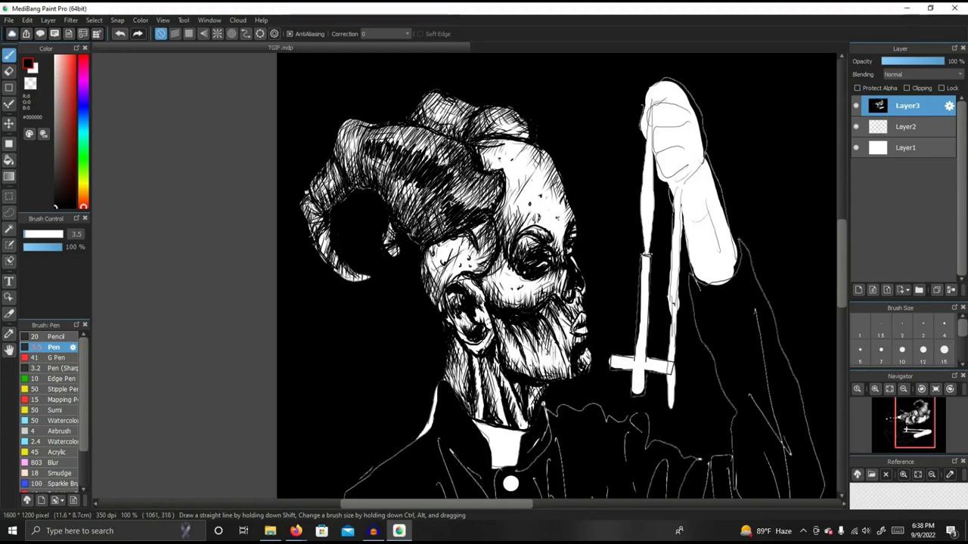
Switch the pen color to white (#FFFFFF) and hatch highlights along the large horn.
{"action": "left_click", "coordinate": [56, 57]}
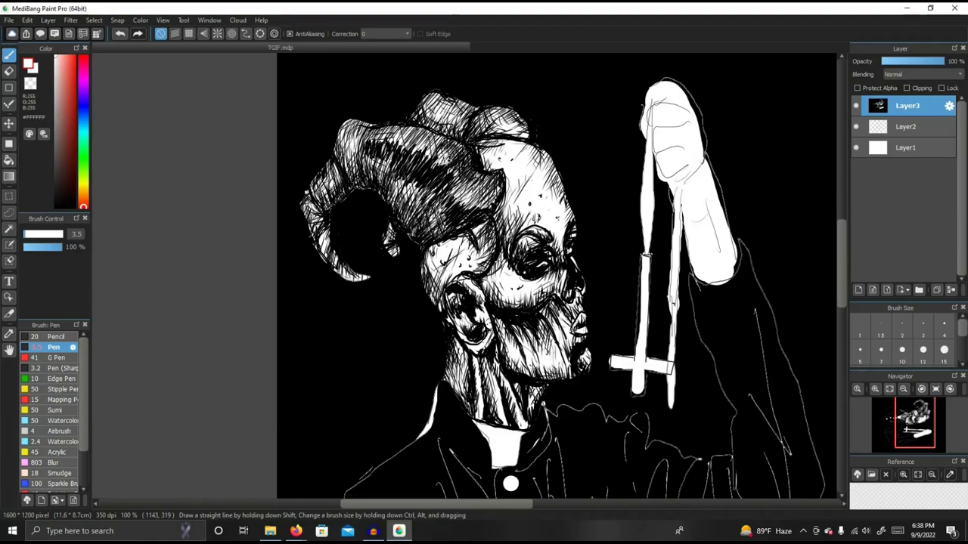
{"action": "mouse_move", "coordinate": [462, 204]}
{"action": "left_mouse_down"}
{"action": "mouse_move", "coordinate": [473, 189]}
{"action": "mouse_move", "coordinate": [488, 196]}
{"action": "left_mouse_up"}
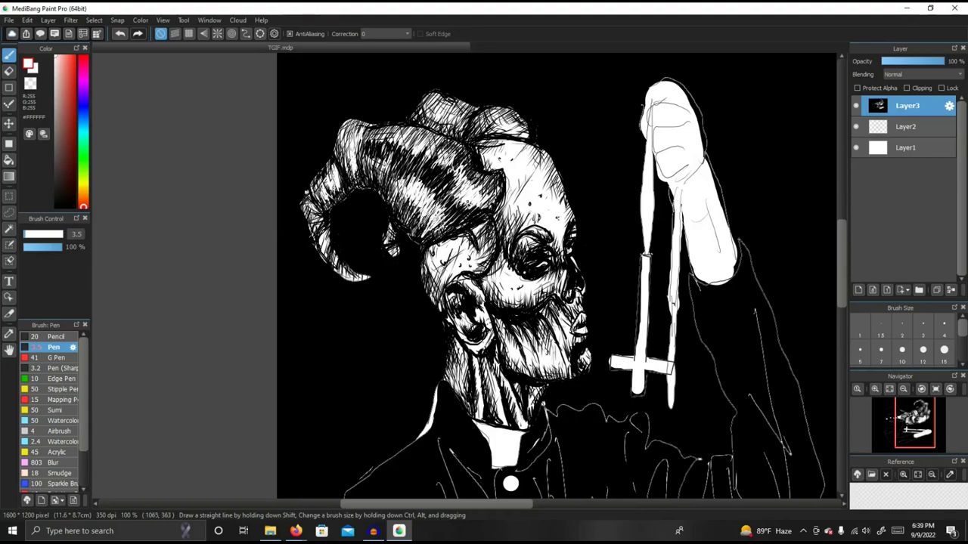
Return the pen color to black (#000000) and hatch the hair beneath the large horn at the back of the head.
{"action": "left_click", "coordinate": [67, 197]}
{"action": "left_click", "coordinate": [54, 206]}
{"action": "mouse_move", "coordinate": [422, 260]}
{"action": "left_mouse_down"}
{"action": "mouse_move", "coordinate": [443, 237]}
{"action": "mouse_move", "coordinate": [455, 243]}
{"action": "left_mouse_up"}
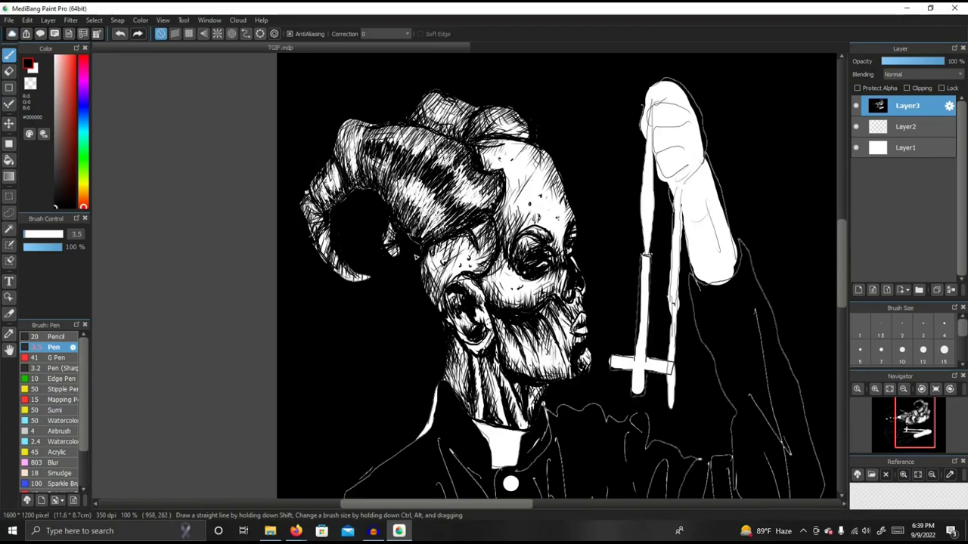
Hatch the back of the skull just above the ear with short black strokes.
{"action": "left_click_drag", "start_coordinate": [449, 289], "coordinate": [430, 294]}
{"action": "left_click_drag", "start_coordinate": [439, 275], "coordinate": [437, 289]}
{"action": "left_click_drag", "start_coordinate": [450, 274], "coordinate": [447, 281]}
{"action": "left_click_drag", "start_coordinate": [451, 266], "coordinate": [439, 279]}
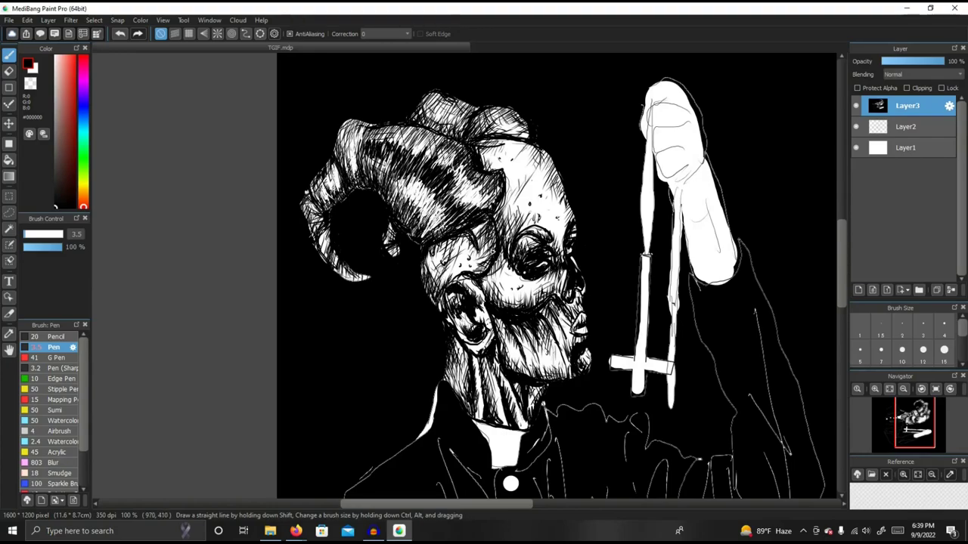
Darken the temple between the large horn's base and the ear with dense black hatching.
{"action": "mouse_move", "coordinate": [495, 247]}
{"action": "left_mouse_down"}
{"action": "mouse_move", "coordinate": [487, 255]}
{"action": "mouse_move", "coordinate": [472, 241]}
{"action": "left_mouse_up"}
{"action": "left_click_drag", "start_coordinate": [483, 221], "coordinate": [477, 241]}
{"action": "left_click_drag", "start_coordinate": [487, 223], "coordinate": [473, 264]}
{"action": "left_click_drag", "start_coordinate": [485, 252], "coordinate": [467, 272]}
{"action": "mouse_move", "coordinate": [478, 264]}
{"action": "left_mouse_down"}
{"action": "mouse_move", "coordinate": [471, 273]}
{"action": "mouse_move", "coordinate": [463, 266]}
{"action": "left_mouse_up"}
{"action": "left_click_drag", "start_coordinate": [478, 245], "coordinate": [461, 261]}
{"action": "left_click_drag", "start_coordinate": [475, 248], "coordinate": [467, 253]}
{"action": "left_click_drag", "start_coordinate": [478, 243], "coordinate": [468, 264]}
{"action": "mouse_move", "coordinate": [474, 260]}
{"action": "left_mouse_down"}
{"action": "mouse_move", "coordinate": [467, 266]}
{"action": "mouse_move", "coordinate": [458, 258]}
{"action": "left_mouse_up"}
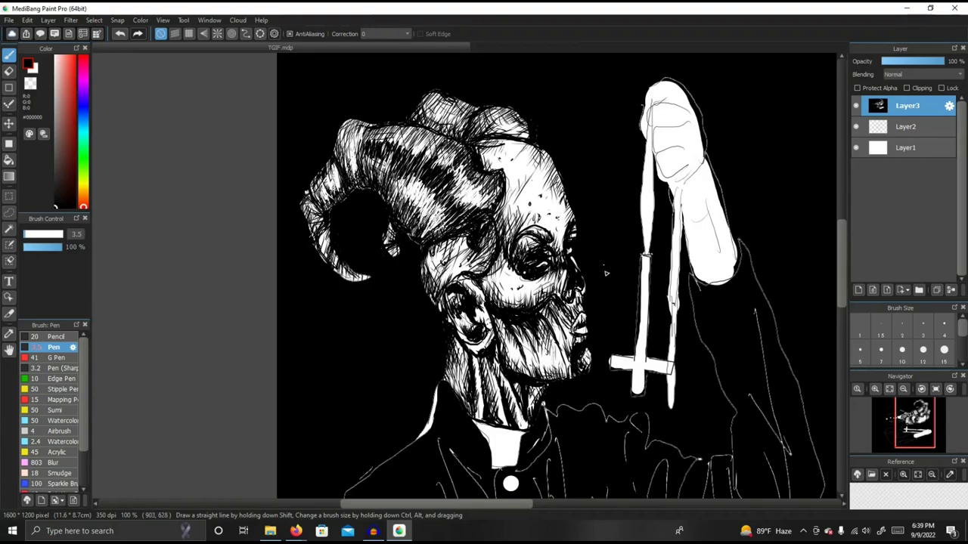
Add black hatching to the shadowed side of the white clerical collar below the neck.
{"action": "scroll", "coordinate": [614, 229], "scroll_direction": "down", "scroll_amount": 2}
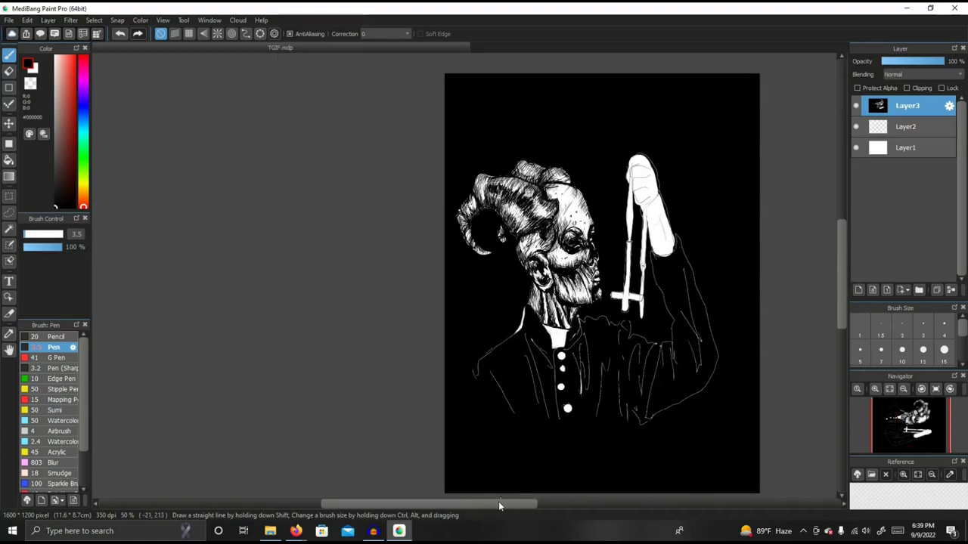
{"action": "left_click_drag", "start_coordinate": [498, 503], "coordinate": [512, 503]}
{"action": "scroll", "coordinate": [494, 336], "scroll_direction": "up", "scroll_amount": 3}
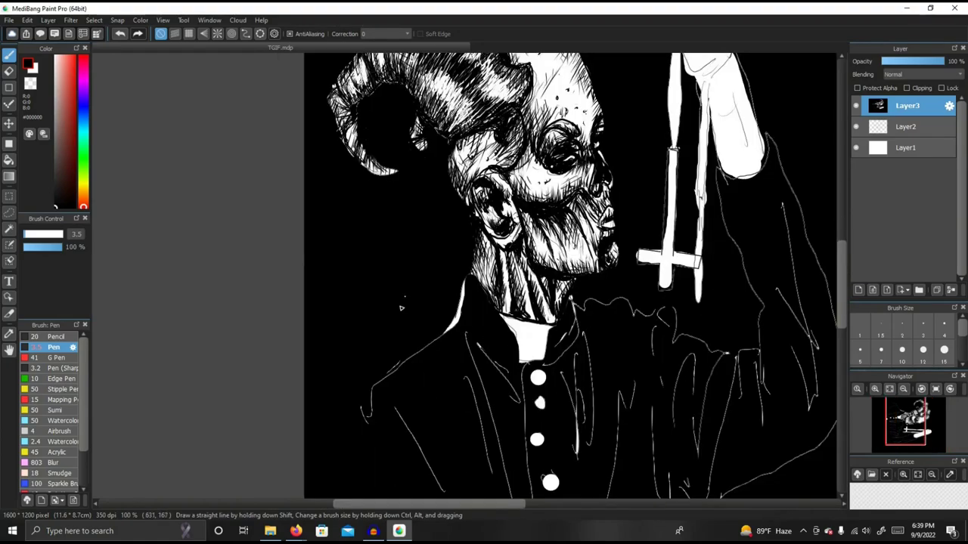
{"action": "mouse_move", "coordinate": [518, 330]}
{"action": "left_mouse_down"}
{"action": "mouse_move", "coordinate": [521, 357]}
{"action": "mouse_move", "coordinate": [520, 335]}
{"action": "left_mouse_up"}
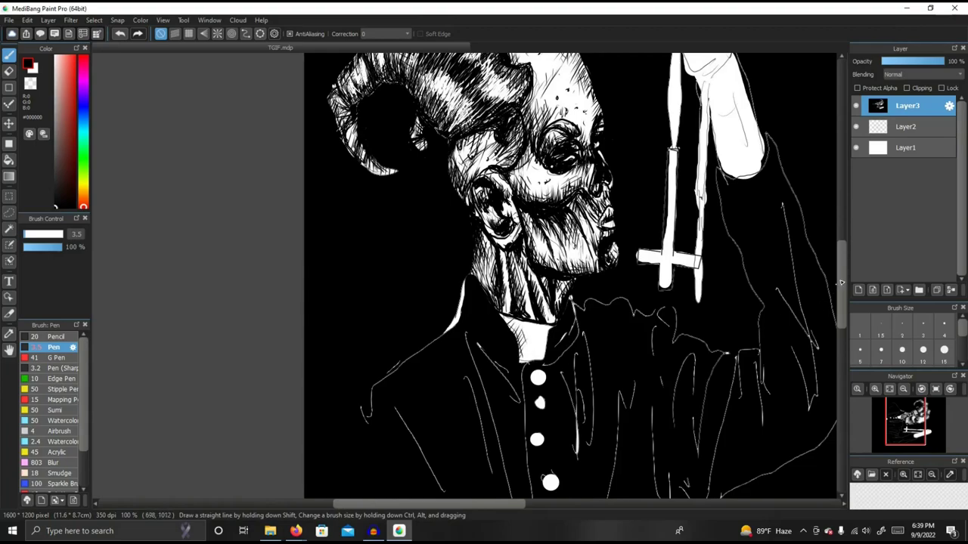
Ink a bold crease below the topmost finger of the raised fist and hatch that finger with black strokes.
{"action": "scroll", "coordinate": [712, 304], "scroll_direction": "up", "scroll_amount": 2}
{"action": "scroll", "coordinate": [703, 284], "scroll_direction": "down", "scroll_amount": 1}
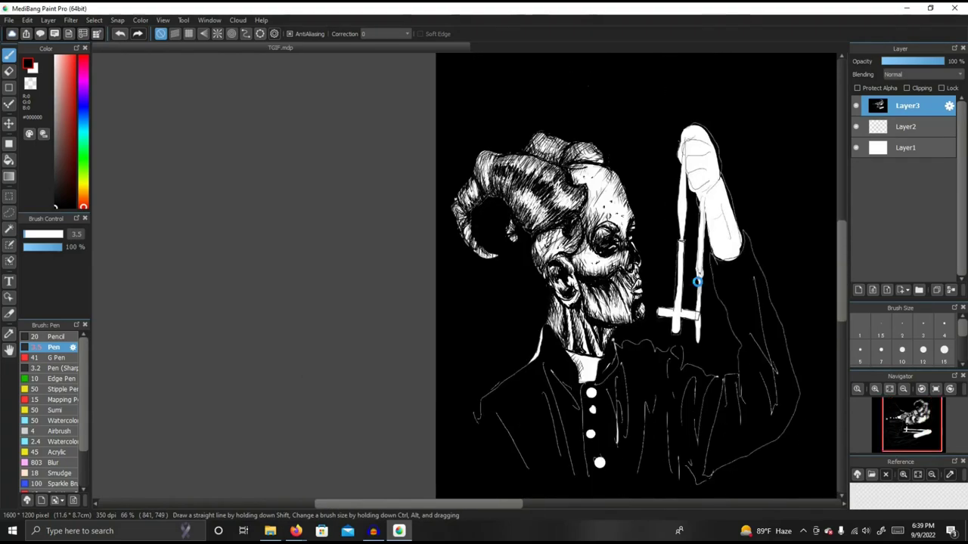
{"action": "left_click_drag", "start_coordinate": [516, 502], "coordinate": [553, 501]}
{"action": "scroll", "coordinate": [577, 150], "scroll_direction": "up", "scroll_amount": 1}
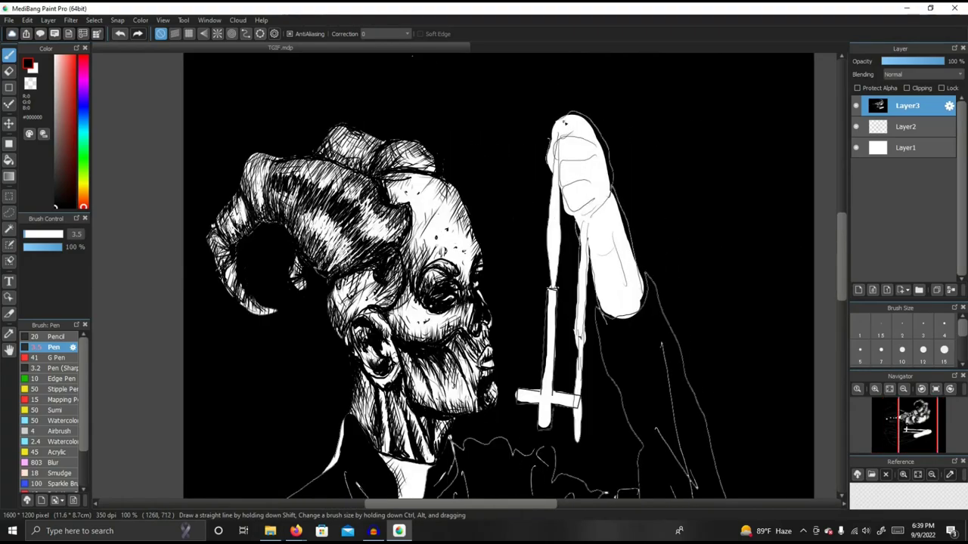
{"action": "mouse_move", "coordinate": [561, 136]}
{"action": "left_mouse_down"}
{"action": "mouse_move", "coordinate": [553, 142]}
{"action": "mouse_move", "coordinate": [595, 137]}
{"action": "left_mouse_up"}
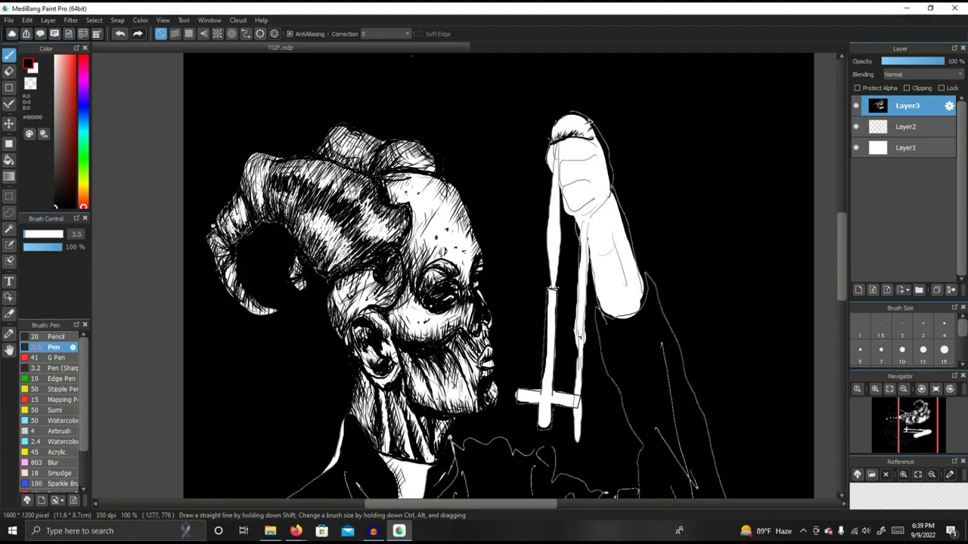
{"action": "left_click_drag", "start_coordinate": [579, 116], "coordinate": [571, 115]}
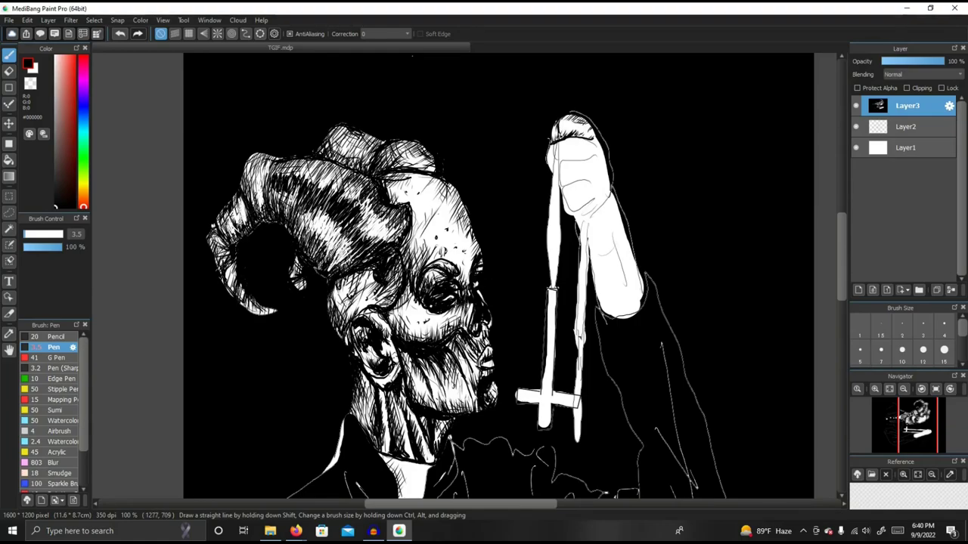
{"action": "mouse_move", "coordinate": [557, 121]}
{"action": "left_mouse_down"}
{"action": "mouse_move", "coordinate": [552, 136]}
{"action": "mouse_move", "coordinate": [565, 122]}
{"action": "mouse_move", "coordinate": [590, 135]}
{"action": "mouse_move", "coordinate": [566, 128]}
{"action": "mouse_move", "coordinate": [581, 160]}
{"action": "mouse_move", "coordinate": [597, 157]}
{"action": "mouse_move", "coordinate": [557, 159]}
{"action": "mouse_move", "coordinate": [596, 158]}
{"action": "mouse_move", "coordinate": [563, 154]}
{"action": "mouse_move", "coordinate": [579, 151]}
{"action": "mouse_move", "coordinate": [571, 156]}
{"action": "left_mouse_up"}
Darken the creases between the remaining fingers of the raised fist and hatch each finger in black.
{"action": "mouse_move", "coordinate": [584, 120]}
{"action": "left_mouse_down"}
{"action": "mouse_move", "coordinate": [572, 125]}
{"action": "mouse_move", "coordinate": [551, 168]}
{"action": "left_mouse_up"}
{"action": "mouse_move", "coordinate": [558, 146]}
{"action": "left_mouse_down"}
{"action": "mouse_move", "coordinate": [550, 165]}
{"action": "mouse_move", "coordinate": [605, 156]}
{"action": "mouse_move", "coordinate": [600, 140]}
{"action": "left_mouse_up"}
{"action": "mouse_move", "coordinate": [560, 181]}
{"action": "left_mouse_down"}
{"action": "mouse_move", "coordinate": [602, 175]}
{"action": "mouse_move", "coordinate": [564, 174]}
{"action": "mouse_move", "coordinate": [586, 180]}
{"action": "mouse_move", "coordinate": [573, 170]}
{"action": "mouse_move", "coordinate": [601, 167]}
{"action": "mouse_move", "coordinate": [579, 138]}
{"action": "left_mouse_up"}
{"action": "left_click", "coordinate": [585, 198]}
{"action": "mouse_move", "coordinate": [566, 199]}
{"action": "left_mouse_down"}
{"action": "mouse_move", "coordinate": [581, 207]}
{"action": "mouse_move", "coordinate": [602, 194]}
{"action": "mouse_move", "coordinate": [572, 209]}
{"action": "mouse_move", "coordinate": [565, 197]}
{"action": "mouse_move", "coordinate": [597, 196]}
{"action": "mouse_move", "coordinate": [576, 206]}
{"action": "left_mouse_up"}
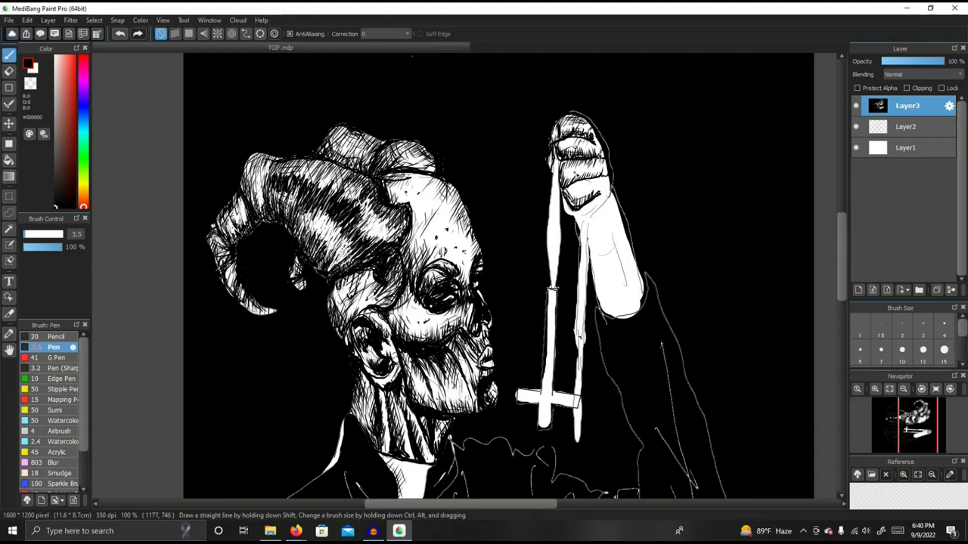
{"action": "mouse_move", "coordinate": [576, 170]}
{"action": "left_mouse_down"}
{"action": "mouse_move", "coordinate": [571, 177]}
{"action": "mouse_move", "coordinate": [588, 189]}
{"action": "left_mouse_up"}
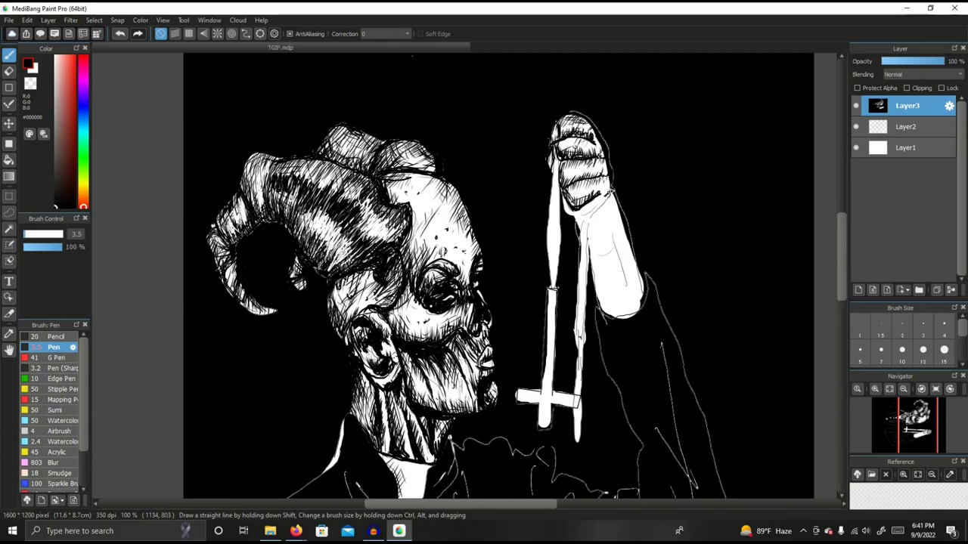
{"action": "left_click_drag", "start_coordinate": [607, 188], "coordinate": [611, 194]}
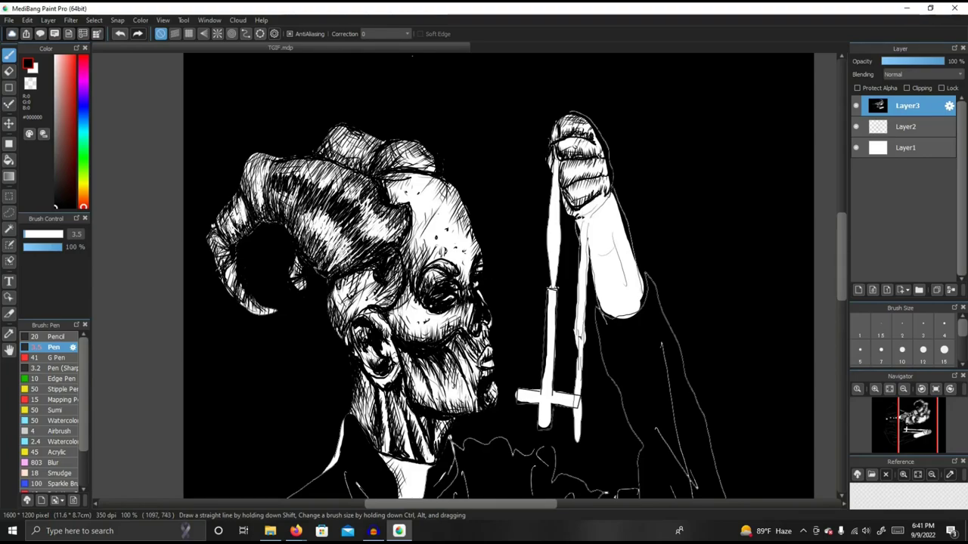
Draw black marks on the cords just below the fist and curved bands down the cord nearest the face.
{"action": "left_click_drag", "start_coordinate": [585, 210], "coordinate": [589, 235]}
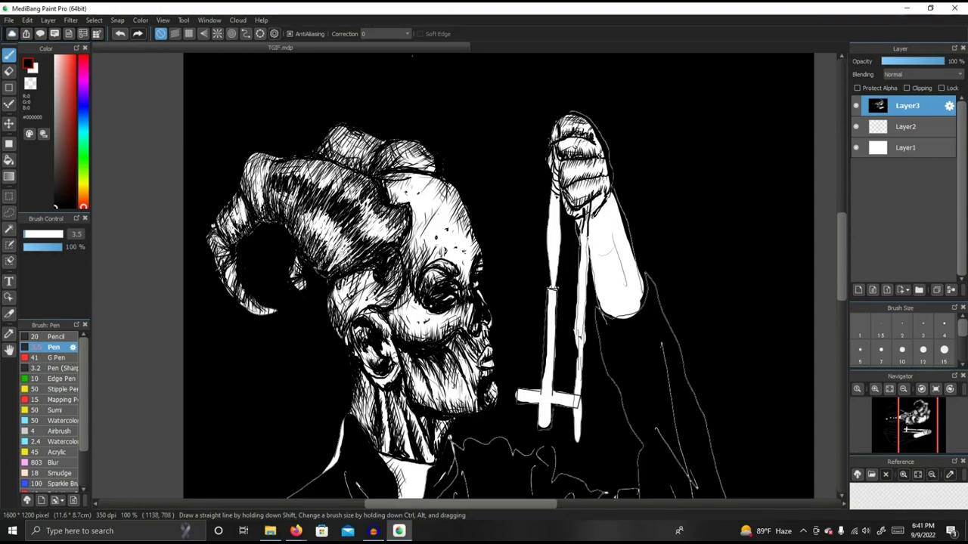
{"action": "left_click_drag", "start_coordinate": [564, 199], "coordinate": [546, 265]}
{"action": "left_click_drag", "start_coordinate": [563, 264], "coordinate": [551, 283]}
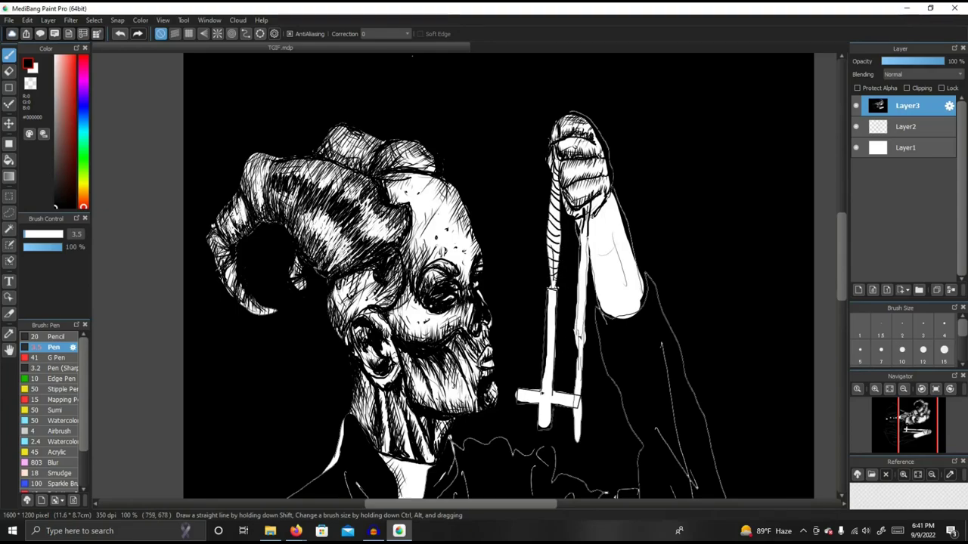
Hatch the upright and the crossbar of the hanging cross with slanted black strokes.
{"action": "mouse_move", "coordinate": [523, 391]}
{"action": "left_mouse_down"}
{"action": "mouse_move", "coordinate": [520, 400]}
{"action": "mouse_move", "coordinate": [534, 402]}
{"action": "left_mouse_up"}
{"action": "left_click_drag", "start_coordinate": [559, 366], "coordinate": [541, 398]}
{"action": "mouse_move", "coordinate": [556, 349]}
{"action": "left_mouse_down"}
{"action": "mouse_move", "coordinate": [541, 387]}
{"action": "mouse_move", "coordinate": [546, 358]}
{"action": "left_mouse_up"}
{"action": "left_click_drag", "start_coordinate": [556, 323], "coordinate": [543, 342]}
{"action": "left_click_drag", "start_coordinate": [563, 292], "coordinate": [546, 313]}
{"action": "mouse_move", "coordinate": [549, 388]}
{"action": "left_mouse_down"}
{"action": "mouse_move", "coordinate": [535, 408]}
{"action": "mouse_move", "coordinate": [541, 423]}
{"action": "mouse_move", "coordinate": [560, 411]}
{"action": "left_mouse_up"}
{"action": "left_click_drag", "start_coordinate": [577, 394], "coordinate": [570, 405]}
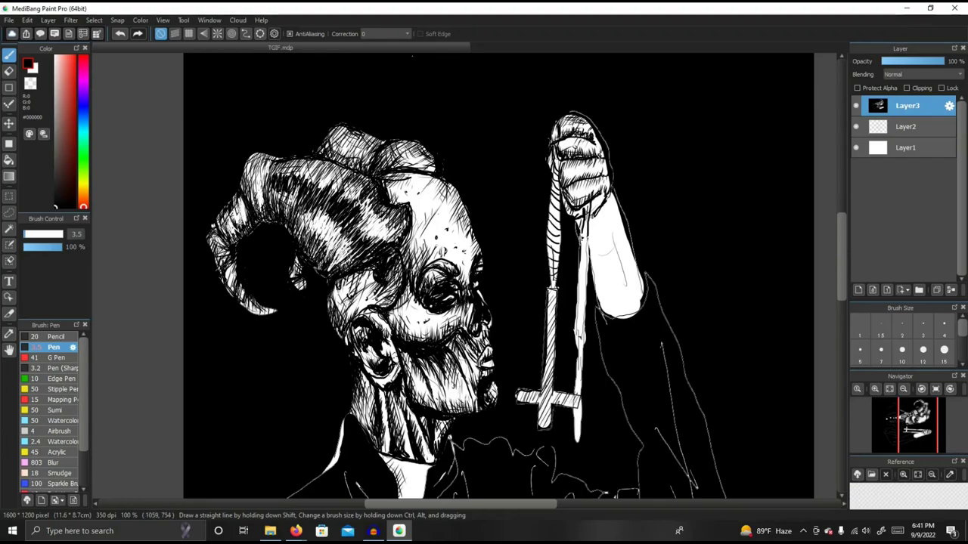
Narrow the cord nearest the sleeve with black and draw slanted twist lines along its whole length.
{"action": "left_click_drag", "start_coordinate": [582, 233], "coordinate": [582, 346]}
{"action": "left_click_drag", "start_coordinate": [581, 241], "coordinate": [583, 217]}
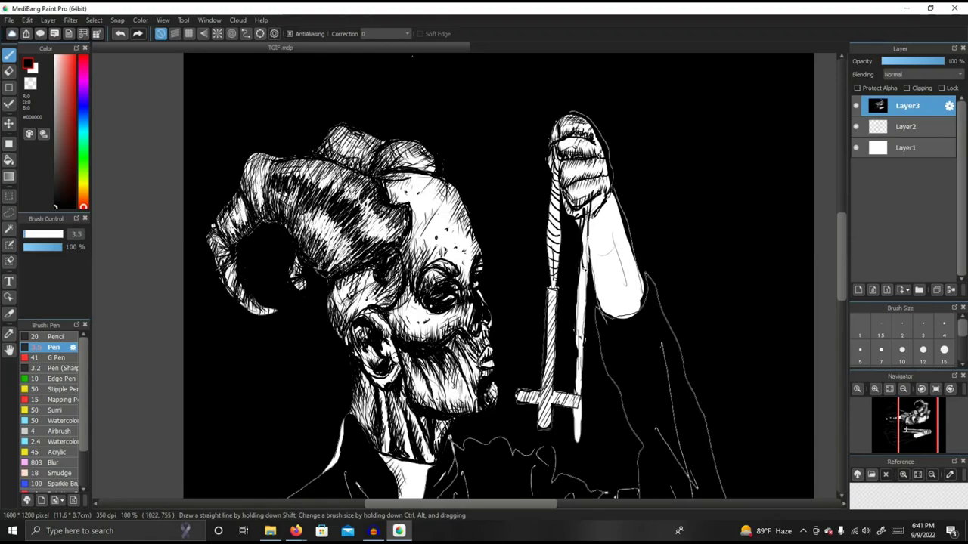
{"action": "left_click_drag", "start_coordinate": [579, 280], "coordinate": [585, 325]}
{"action": "mouse_move", "coordinate": [576, 330]}
{"action": "left_mouse_down"}
{"action": "mouse_move", "coordinate": [585, 338]}
{"action": "mouse_move", "coordinate": [576, 355]}
{"action": "left_mouse_up"}
{"action": "left_click_drag", "start_coordinate": [585, 393], "coordinate": [576, 381]}
{"action": "left_click_drag", "start_coordinate": [585, 415], "coordinate": [575, 407]}
{"action": "mouse_move", "coordinate": [582, 425]}
{"action": "left_mouse_down"}
{"action": "mouse_move", "coordinate": [574, 416]}
{"action": "mouse_move", "coordinate": [572, 427]}
{"action": "left_mouse_up"}
{"action": "left_click_drag", "start_coordinate": [581, 419], "coordinate": [573, 410]}
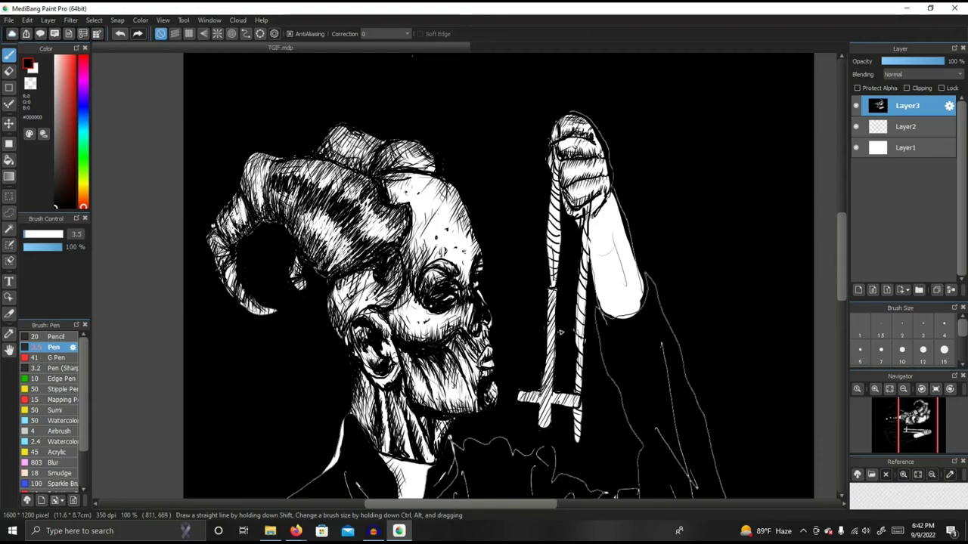
Ink the shadow beneath the fist, the wrist crease and black tendon lines down the exposed forearm.
{"action": "mouse_move", "coordinate": [604, 207]}
{"action": "left_mouse_down"}
{"action": "mouse_move", "coordinate": [588, 220]}
{"action": "mouse_move", "coordinate": [606, 201]}
{"action": "mouse_move", "coordinate": [593, 219]}
{"action": "mouse_move", "coordinate": [602, 214]}
{"action": "left_mouse_up"}
{"action": "mouse_move", "coordinate": [591, 258]}
{"action": "left_mouse_down"}
{"action": "mouse_move", "coordinate": [626, 231]}
{"action": "mouse_move", "coordinate": [616, 253]}
{"action": "mouse_move", "coordinate": [625, 285]}
{"action": "left_mouse_up"}
{"action": "mouse_move", "coordinate": [617, 246]}
{"action": "left_mouse_down"}
{"action": "mouse_move", "coordinate": [608, 258]}
{"action": "mouse_move", "coordinate": [611, 315]}
{"action": "left_mouse_up"}
{"action": "mouse_move", "coordinate": [615, 272]}
{"action": "left_mouse_down"}
{"action": "mouse_move", "coordinate": [617, 316]}
{"action": "mouse_move", "coordinate": [616, 299]}
{"action": "mouse_move", "coordinate": [606, 319]}
{"action": "mouse_move", "coordinate": [602, 310]}
{"action": "left_mouse_up"}
{"action": "mouse_move", "coordinate": [600, 271]}
{"action": "left_mouse_down"}
{"action": "mouse_move", "coordinate": [593, 293]}
{"action": "mouse_move", "coordinate": [609, 293]}
{"action": "mouse_move", "coordinate": [603, 269]}
{"action": "mouse_move", "coordinate": [620, 318]}
{"action": "left_mouse_up"}
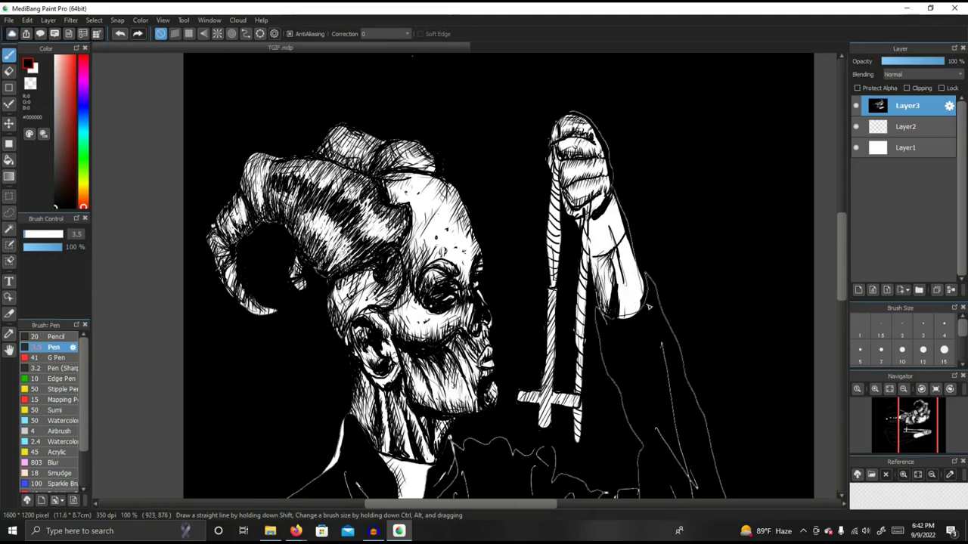
Hatch the outer edge of the forearm and the area by the cuff, and reinforce the wrist crease.
{"action": "mouse_move", "coordinate": [640, 277]}
{"action": "left_mouse_down"}
{"action": "mouse_move", "coordinate": [631, 317]}
{"action": "mouse_move", "coordinate": [631, 293]}
{"action": "left_mouse_up"}
{"action": "mouse_move", "coordinate": [632, 256]}
{"action": "left_mouse_down"}
{"action": "mouse_move", "coordinate": [624, 280]}
{"action": "mouse_move", "coordinate": [625, 269]}
{"action": "left_mouse_up"}
{"action": "mouse_move", "coordinate": [641, 273]}
{"action": "left_mouse_down"}
{"action": "mouse_move", "coordinate": [626, 323]}
{"action": "mouse_move", "coordinate": [621, 267]}
{"action": "mouse_move", "coordinate": [626, 302]}
{"action": "left_mouse_up"}
{"action": "left_click_drag", "start_coordinate": [634, 306], "coordinate": [623, 319]}
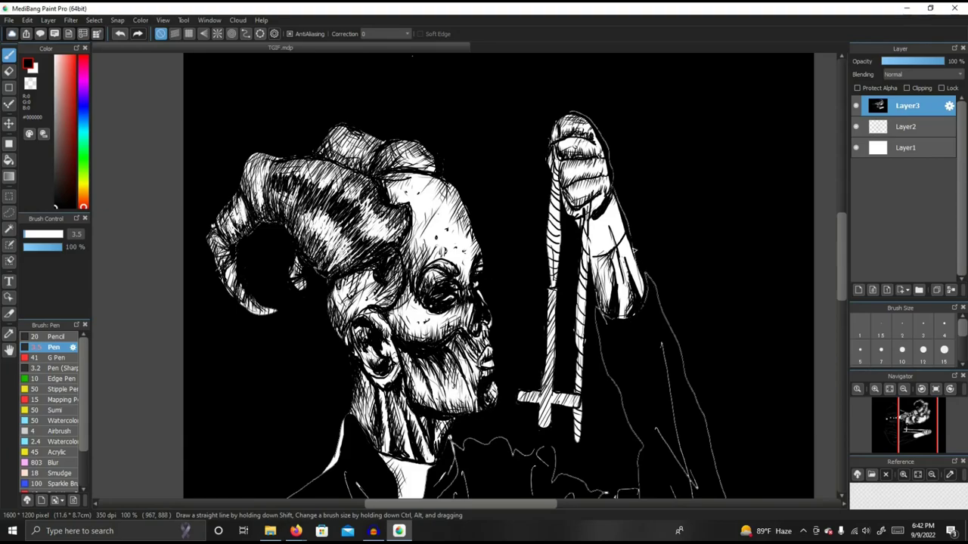
{"action": "mouse_move", "coordinate": [635, 236]}
{"action": "left_mouse_down"}
{"action": "mouse_move", "coordinate": [628, 251]}
{"action": "mouse_move", "coordinate": [618, 245]}
{"action": "mouse_move", "coordinate": [629, 274]}
{"action": "left_mouse_up"}
{"action": "mouse_move", "coordinate": [635, 254]}
{"action": "left_mouse_down"}
{"action": "mouse_move", "coordinate": [629, 277]}
{"action": "mouse_move", "coordinate": [605, 260]}
{"action": "mouse_move", "coordinate": [597, 274]}
{"action": "left_mouse_up"}
{"action": "left_click_drag", "start_coordinate": [594, 267], "coordinate": [628, 320]}
{"action": "left_click_drag", "start_coordinate": [623, 301], "coordinate": [628, 321]}
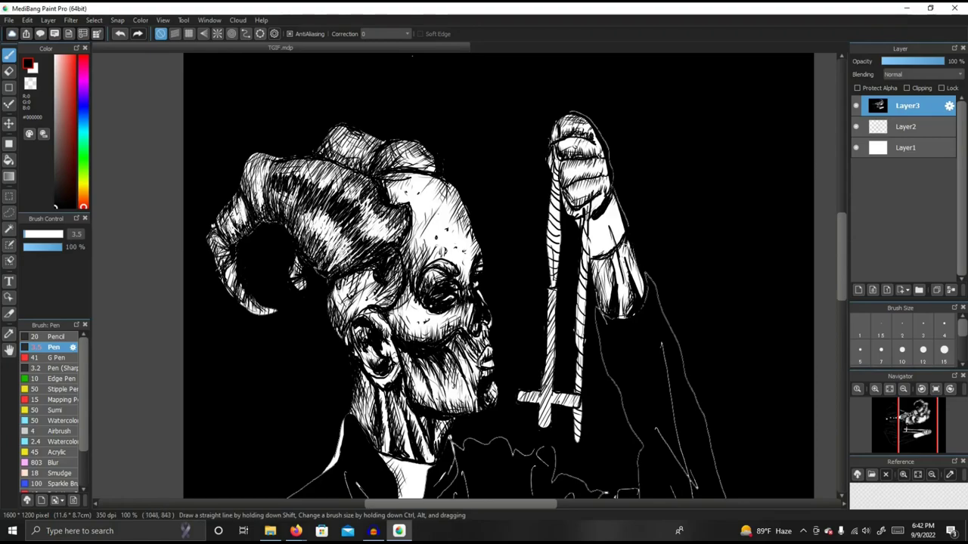
Add fine black hatching around the wrist crease and over the back of the hand below the fingers.
{"action": "left_click_drag", "start_coordinate": [629, 244], "coordinate": [608, 255]}
{"action": "left_click_drag", "start_coordinate": [620, 247], "coordinate": [597, 262]}
{"action": "mouse_move", "coordinate": [620, 249]}
{"action": "left_mouse_down"}
{"action": "mouse_move", "coordinate": [608, 263]}
{"action": "mouse_move", "coordinate": [623, 269]}
{"action": "left_mouse_up"}
{"action": "mouse_move", "coordinate": [615, 248]}
{"action": "left_mouse_down"}
{"action": "mouse_move", "coordinate": [625, 300]}
{"action": "mouse_move", "coordinate": [646, 298]}
{"action": "mouse_move", "coordinate": [632, 247]}
{"action": "left_mouse_up"}
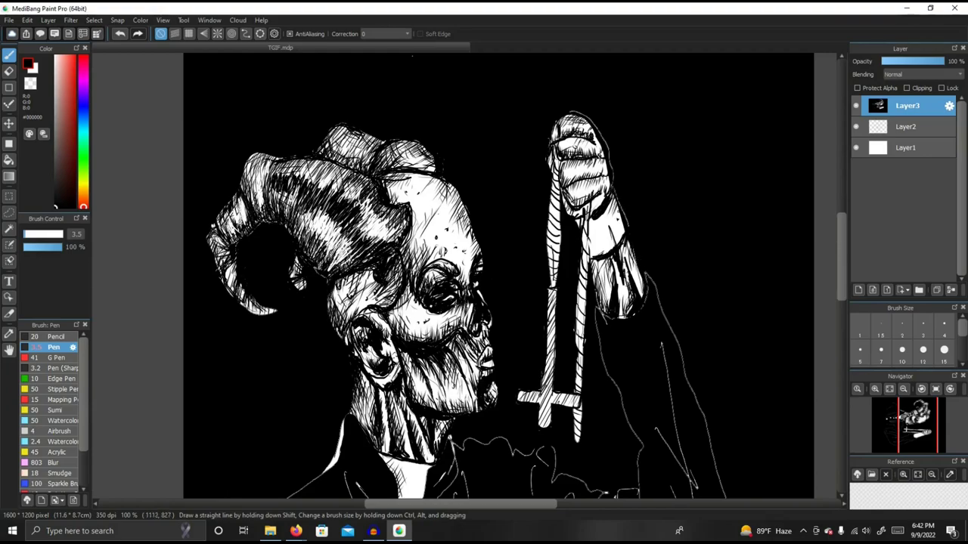
{"action": "left_click_drag", "start_coordinate": [615, 209], "coordinate": [625, 242]}
{"action": "mouse_move", "coordinate": [613, 204]}
{"action": "left_mouse_down"}
{"action": "mouse_move", "coordinate": [623, 233]}
{"action": "mouse_move", "coordinate": [589, 256]}
{"action": "mouse_move", "coordinate": [590, 234]}
{"action": "mouse_move", "coordinate": [589, 259]}
{"action": "mouse_move", "coordinate": [593, 245]}
{"action": "left_mouse_up"}
{"action": "left_click_drag", "start_coordinate": [609, 246], "coordinate": [601, 255]}
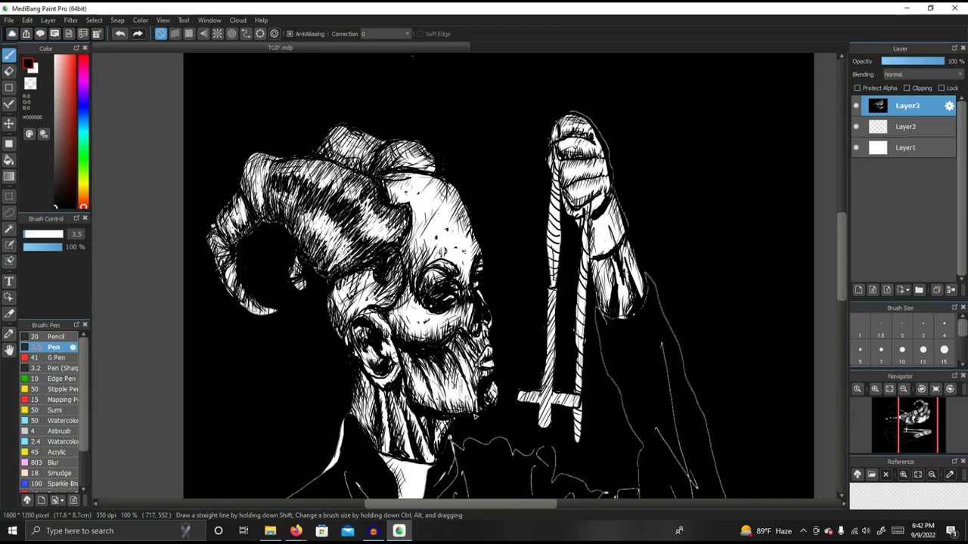
Set the pen to size 4.1 and white (#FFFFFF), and strengthen the robe's shoulder outline and back fold lines.
{"action": "left_click_drag", "start_coordinate": [839, 248], "coordinate": [837, 260]}
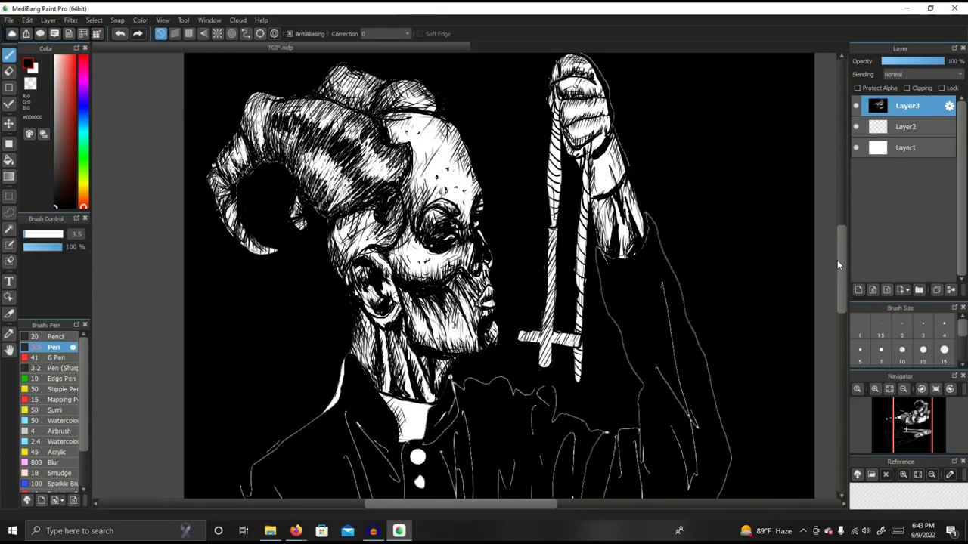
{"action": "left_click_drag", "start_coordinate": [837, 260], "coordinate": [834, 273]}
{"action": "scroll", "coordinate": [643, 383], "scroll_direction": "down", "scroll_amount": 2}
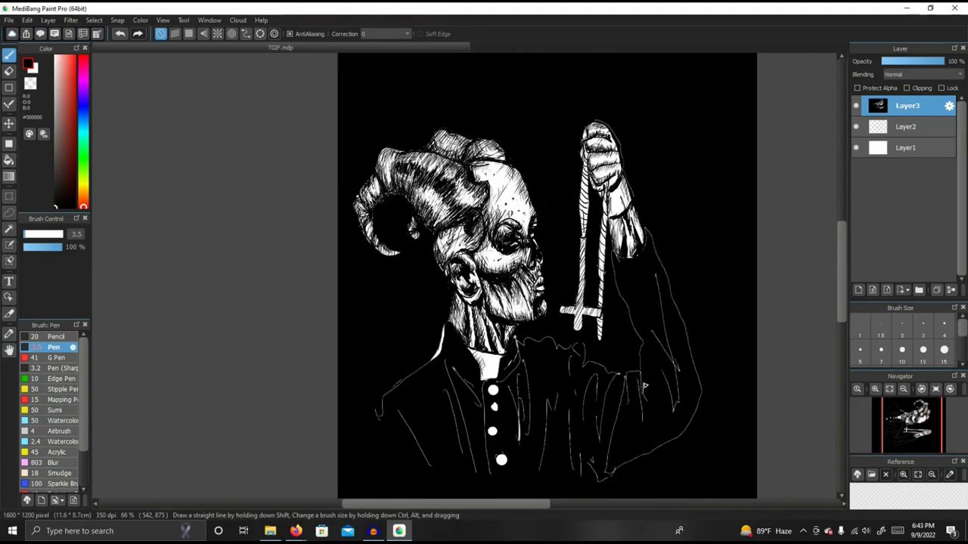
{"action": "scroll", "coordinate": [672, 372], "scroll_direction": "down", "scroll_amount": 1}
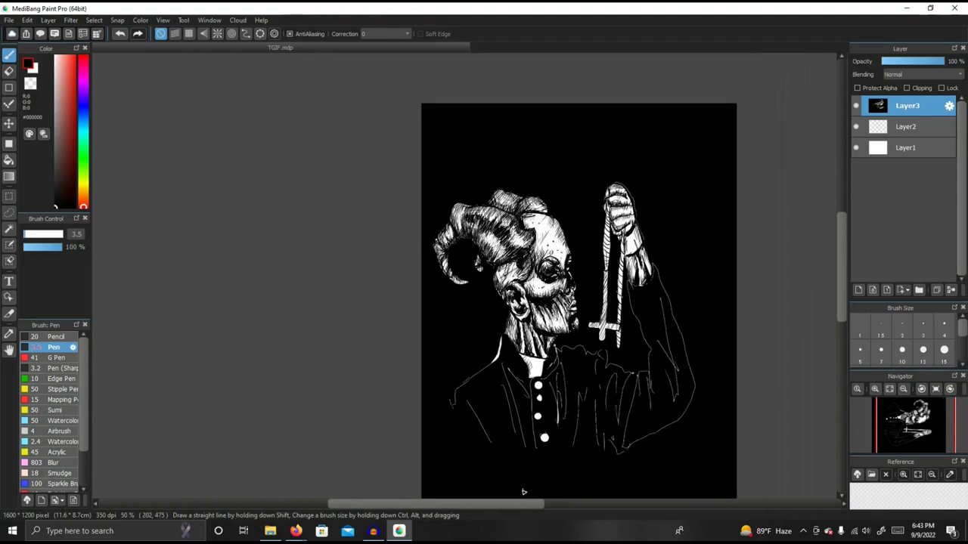
{"action": "left_click_drag", "start_coordinate": [514, 505], "coordinate": [526, 504]}
{"action": "scroll", "coordinate": [823, 263], "scroll_direction": "right", "scroll_amount": 1}
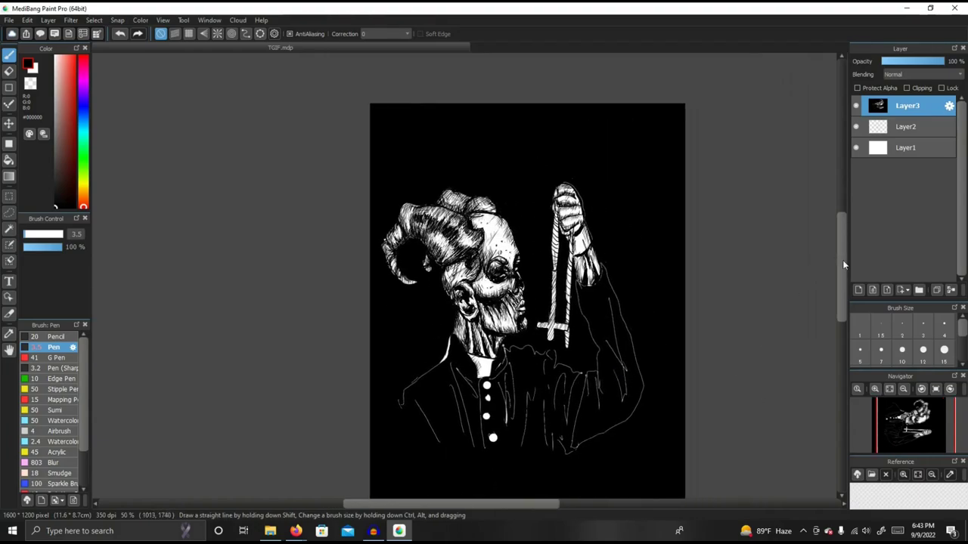
{"action": "scroll", "coordinate": [822, 263], "scroll_direction": "down", "scroll_amount": 1}
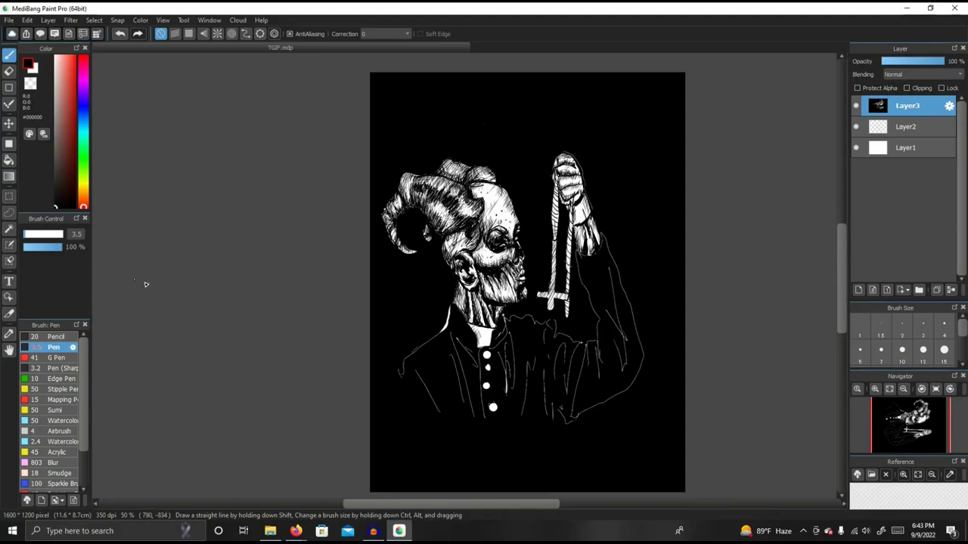
{"action": "left_click", "coordinate": [27, 234]}
{"action": "left_click", "coordinate": [56, 63]}
{"action": "left_click_drag", "start_coordinate": [426, 385], "coordinate": [440, 413]}
{"action": "mouse_move", "coordinate": [423, 359]}
{"action": "left_mouse_down"}
{"action": "mouse_move", "coordinate": [443, 382]}
{"action": "mouse_move", "coordinate": [425, 346]}
{"action": "mouse_move", "coordinate": [443, 333]}
{"action": "mouse_move", "coordinate": [453, 400]}
{"action": "left_mouse_up"}
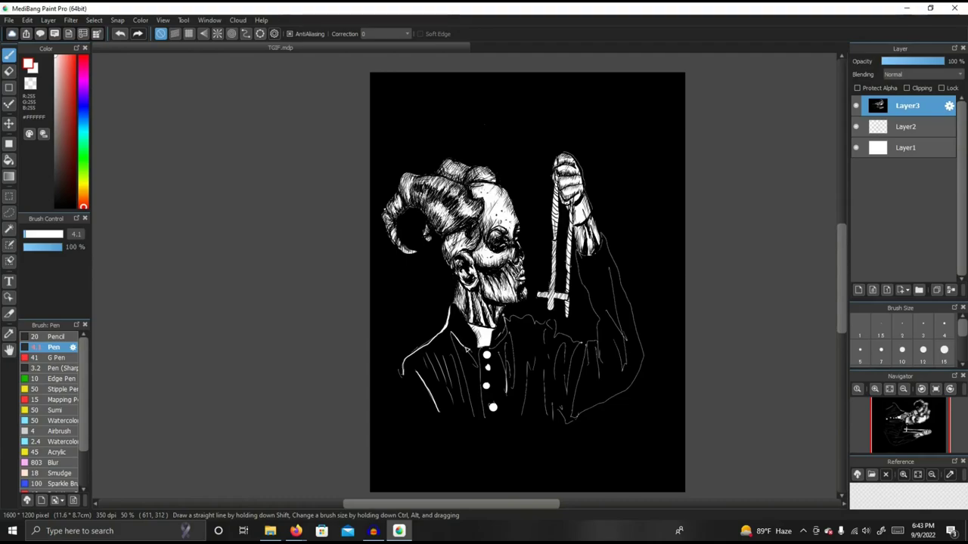
Thicken the robe's collar outline and the fold lines running down beneath it in white.
{"action": "mouse_move", "coordinate": [451, 335]}
{"action": "left_mouse_down"}
{"action": "mouse_move", "coordinate": [471, 409]}
{"action": "mouse_move", "coordinate": [453, 350]}
{"action": "mouse_move", "coordinate": [462, 400]}
{"action": "left_mouse_up"}
{"action": "left_click_drag", "start_coordinate": [458, 345], "coordinate": [469, 366]}
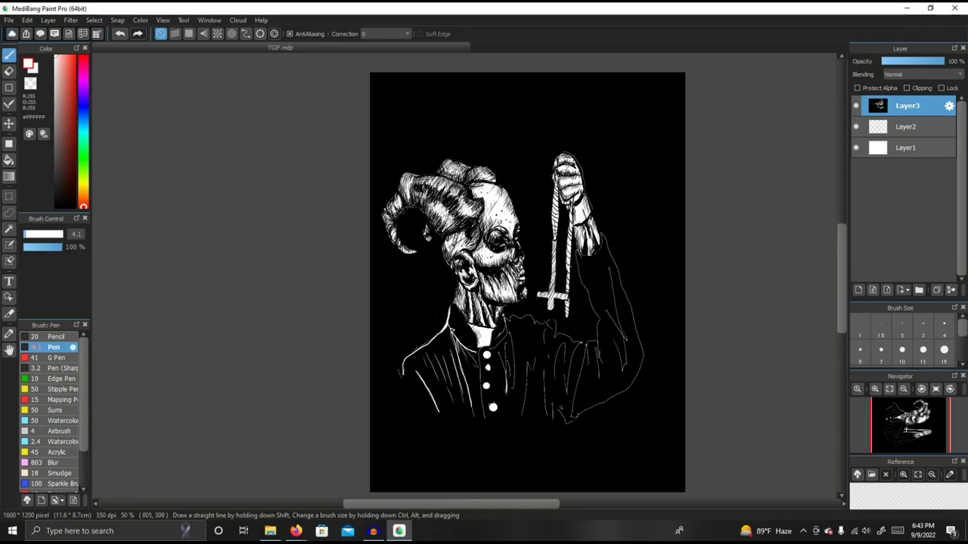
{"action": "left_click_drag", "start_coordinate": [458, 303], "coordinate": [453, 326]}
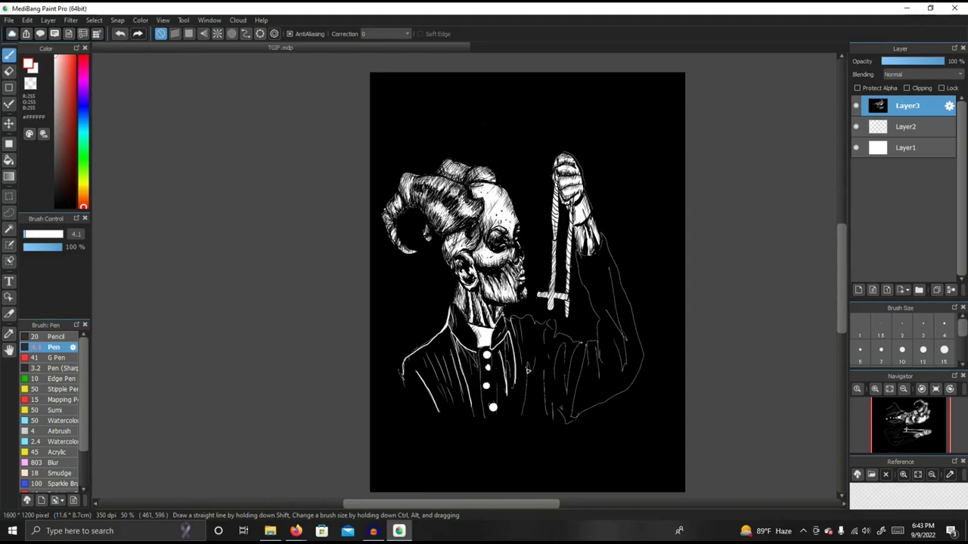
Add white fold strokes across the robe's chest beside the buttons and on the upper arm.
{"action": "left_click_drag", "start_coordinate": [528, 370], "coordinate": [520, 414]}
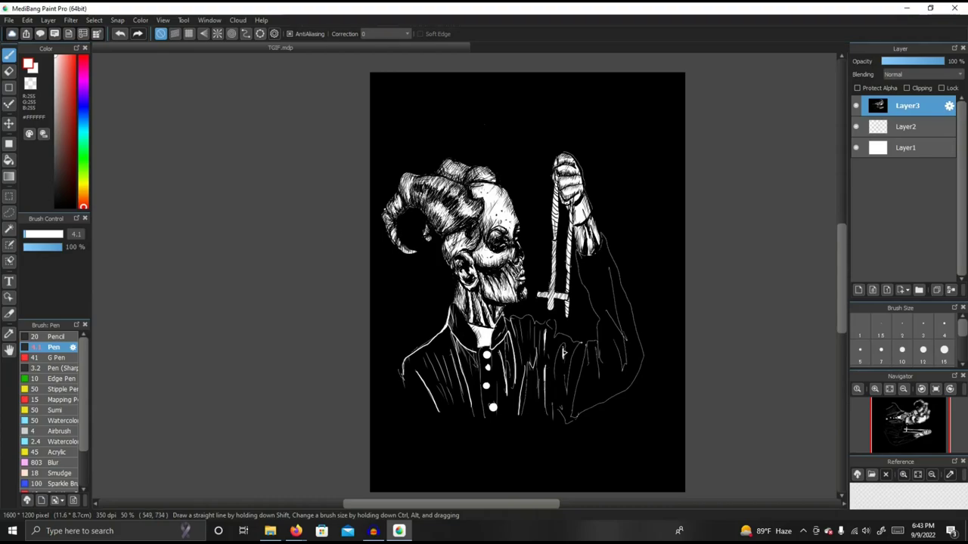
{"action": "mouse_move", "coordinate": [563, 348]}
{"action": "left_mouse_down"}
{"action": "mouse_move", "coordinate": [558, 384]}
{"action": "mouse_move", "coordinate": [567, 388]}
{"action": "mouse_move", "coordinate": [586, 354]}
{"action": "mouse_move", "coordinate": [574, 396]}
{"action": "left_mouse_up"}
{"action": "left_click_drag", "start_coordinate": [540, 328], "coordinate": [532, 350]}
Paint white fold highlights along the raised sleeve and around the elbow.
{"action": "mouse_move", "coordinate": [616, 301]}
{"action": "left_mouse_down"}
{"action": "mouse_move", "coordinate": [609, 324]}
{"action": "mouse_move", "coordinate": [622, 331]}
{"action": "left_mouse_up"}
{"action": "mouse_move", "coordinate": [612, 275]}
{"action": "left_mouse_down"}
{"action": "mouse_move", "coordinate": [622, 337]}
{"action": "mouse_move", "coordinate": [606, 294]}
{"action": "left_mouse_up"}
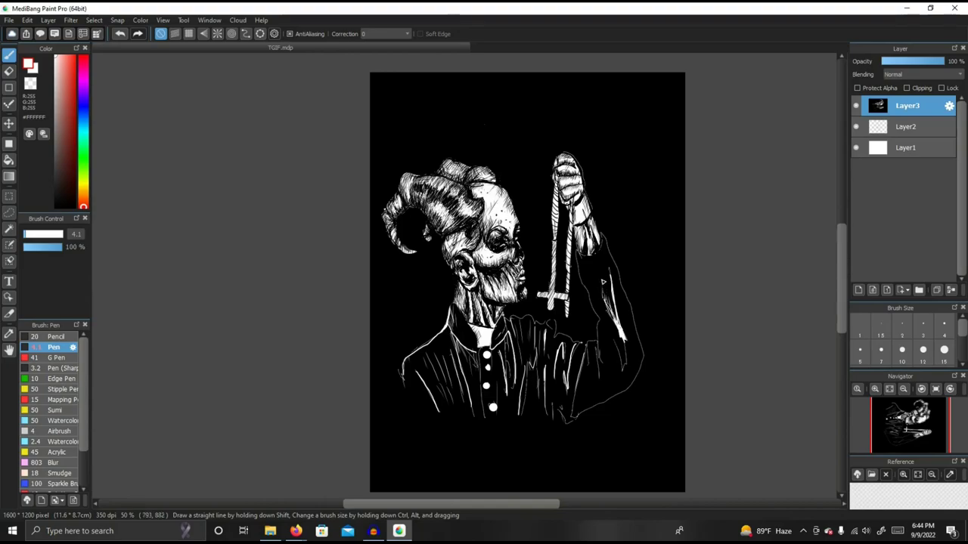
{"action": "mouse_move", "coordinate": [623, 342]}
{"action": "left_mouse_down"}
{"action": "mouse_move", "coordinate": [626, 368]}
{"action": "mouse_move", "coordinate": [602, 372]}
{"action": "mouse_move", "coordinate": [601, 382]}
{"action": "left_mouse_up"}
{"action": "left_click_drag", "start_coordinate": [591, 350], "coordinate": [592, 409]}
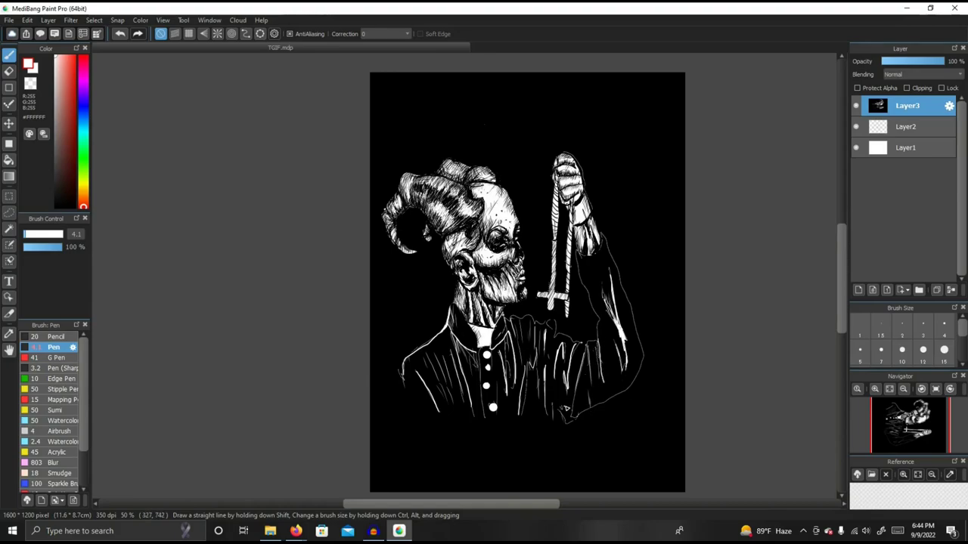
Fill in extra white fold lines along the lower robe, near the elbow and on the back.
{"action": "left_click_drag", "start_coordinate": [553, 393], "coordinate": [560, 408]}
{"action": "left_click_drag", "start_coordinate": [559, 390], "coordinate": [564, 408]}
{"action": "left_click_drag", "start_coordinate": [452, 383], "coordinate": [460, 406]}
{"action": "left_click_drag", "start_coordinate": [444, 361], "coordinate": [471, 418]}
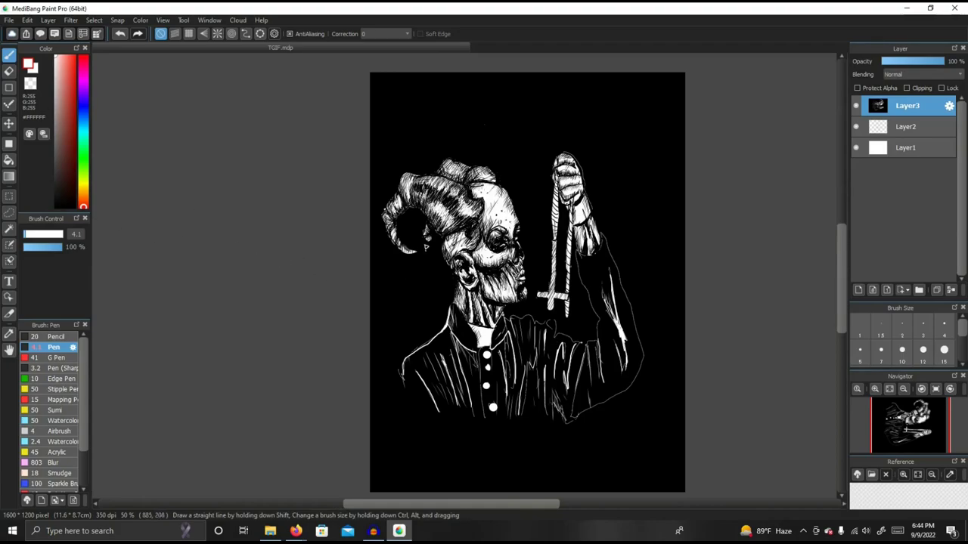
Draw thin white strands looping and dripping from the large horn toward the ear and shoulder.
{"action": "mouse_move", "coordinate": [409, 203]}
{"action": "left_mouse_down"}
{"action": "mouse_move", "coordinate": [404, 279]}
{"action": "mouse_move", "coordinate": [407, 267]}
{"action": "mouse_move", "coordinate": [429, 267]}
{"action": "mouse_move", "coordinate": [457, 287]}
{"action": "left_mouse_up"}
{"action": "left_click_drag", "start_coordinate": [439, 231], "coordinate": [438, 257]}
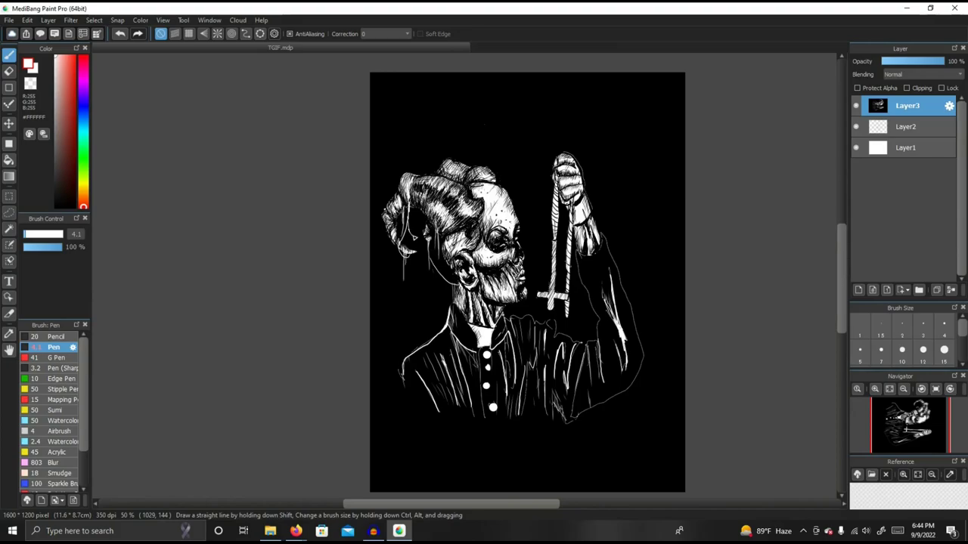
{"action": "left_click_drag", "start_coordinate": [420, 251], "coordinate": [420, 297]}
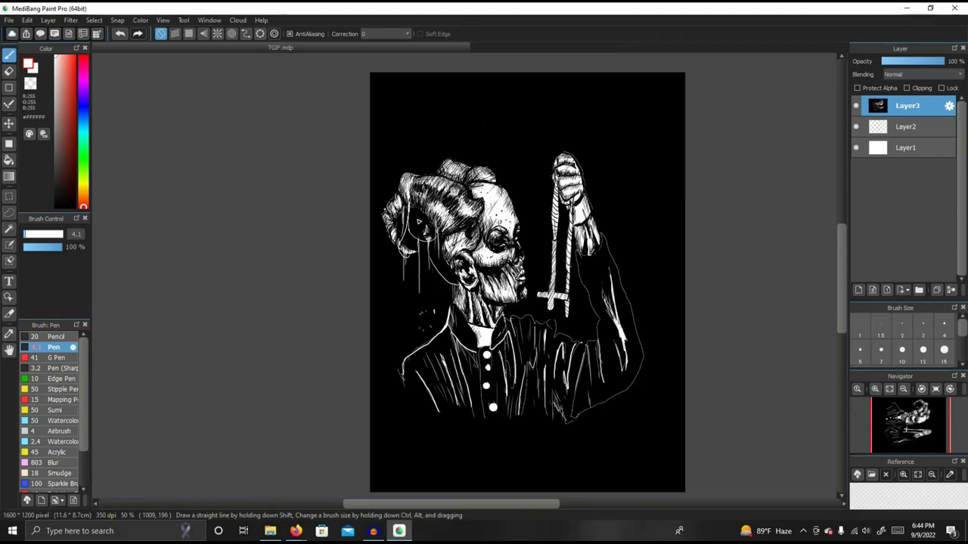
{"action": "mouse_move", "coordinate": [420, 208]}
{"action": "left_mouse_down"}
{"action": "mouse_move", "coordinate": [448, 296]}
{"action": "mouse_move", "coordinate": [442, 337]}
{"action": "left_mouse_up"}
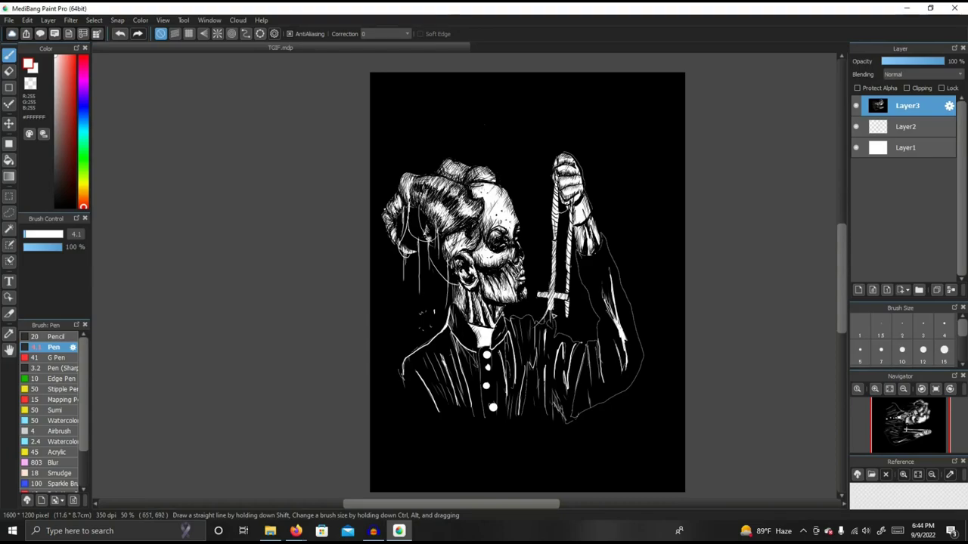
Draw thin white strands around the cross and its cords, and scatter small white specks around the figure.
{"action": "left_click_drag", "start_coordinate": [558, 313], "coordinate": [584, 285]}
{"action": "left_click_drag", "start_coordinate": [576, 239], "coordinate": [570, 259]}
{"action": "left_click_drag", "start_coordinate": [562, 202], "coordinate": [563, 248]}
{"action": "left_click_drag", "start_coordinate": [576, 297], "coordinate": [577, 323]}
{"action": "left_click_drag", "start_coordinate": [535, 247], "coordinate": [531, 243]}
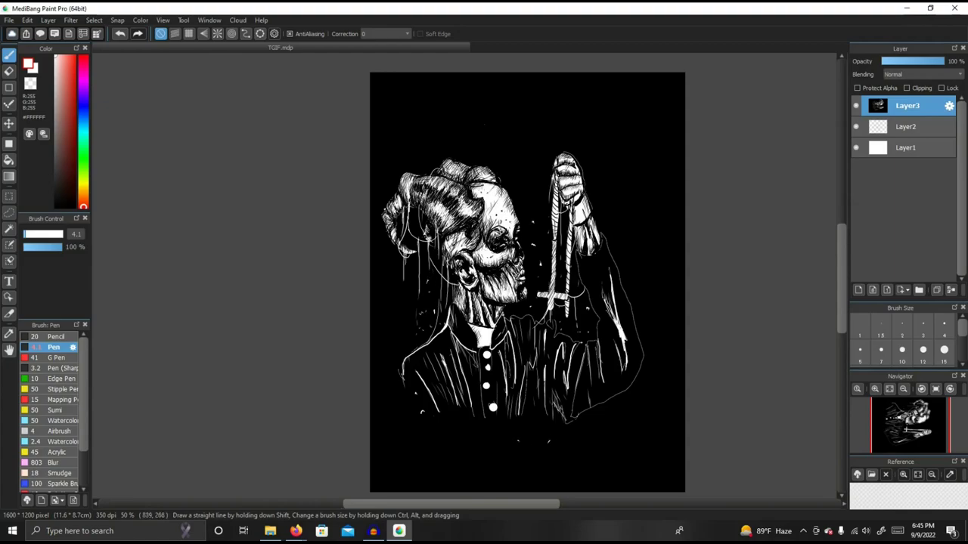
Return the pen color to black (#000000).
{"action": "left_click", "coordinate": [56, 206]}
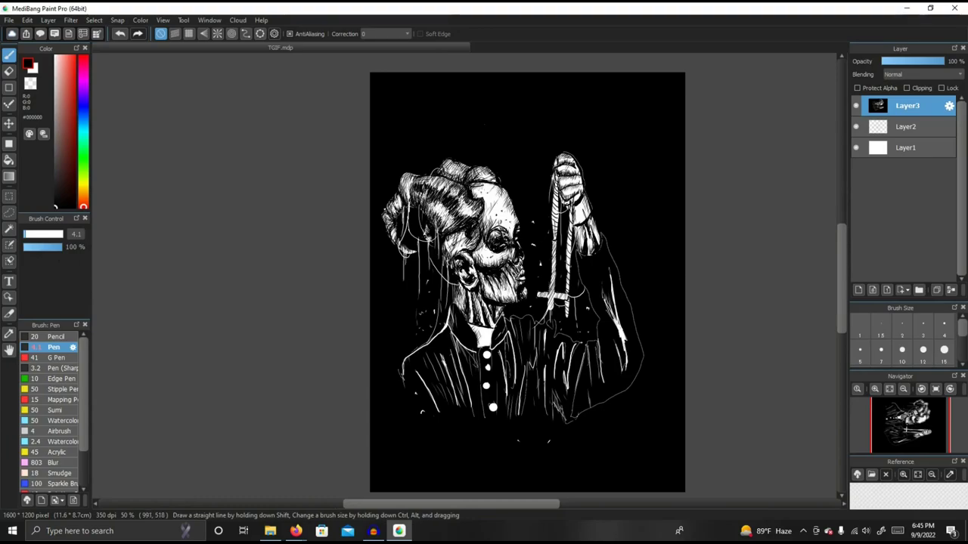